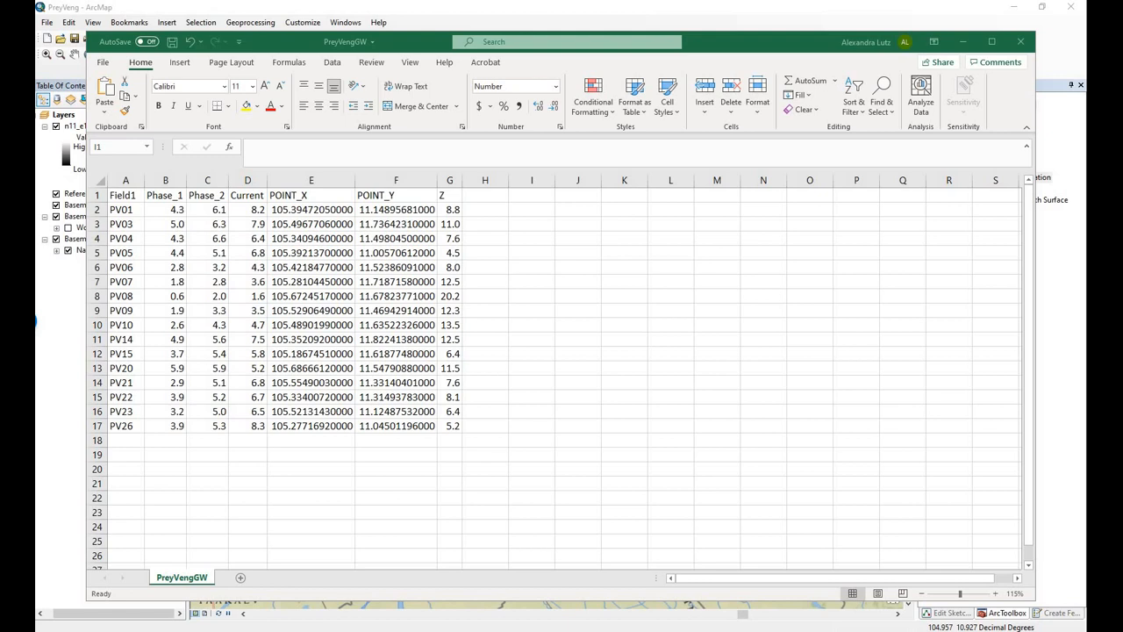
# - Enter the headers Phase1gw, Phase2gw and Phase3gw in cells H1, I1 and J1, beside the Z column
pyautogui.click(478, 209)
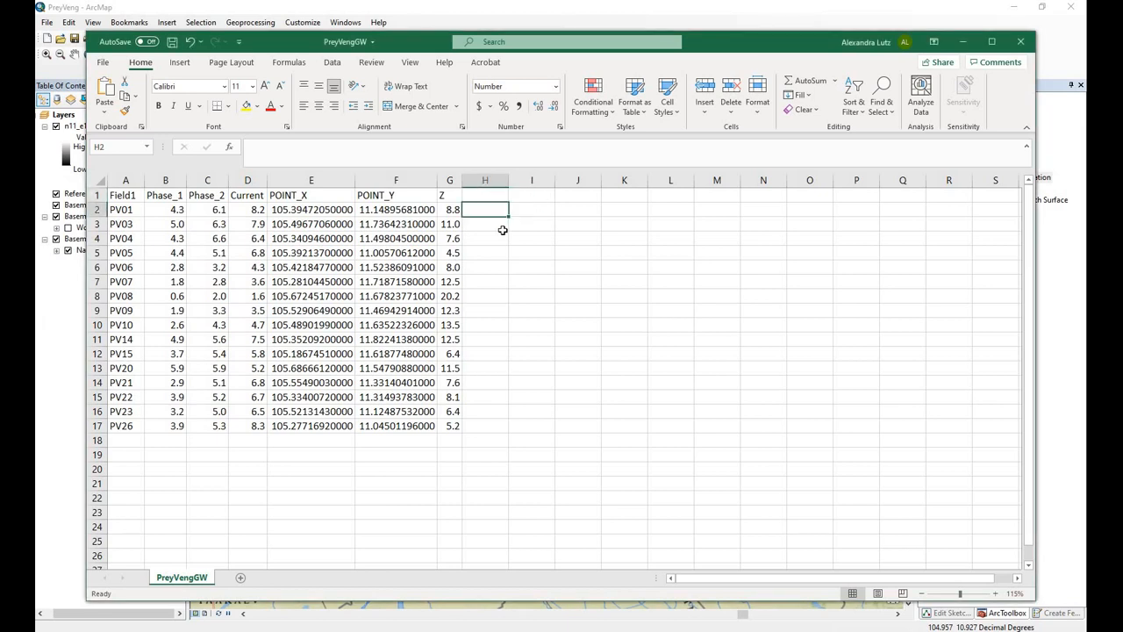
pyautogui.press('Up')
pyautogui.write('Ph')
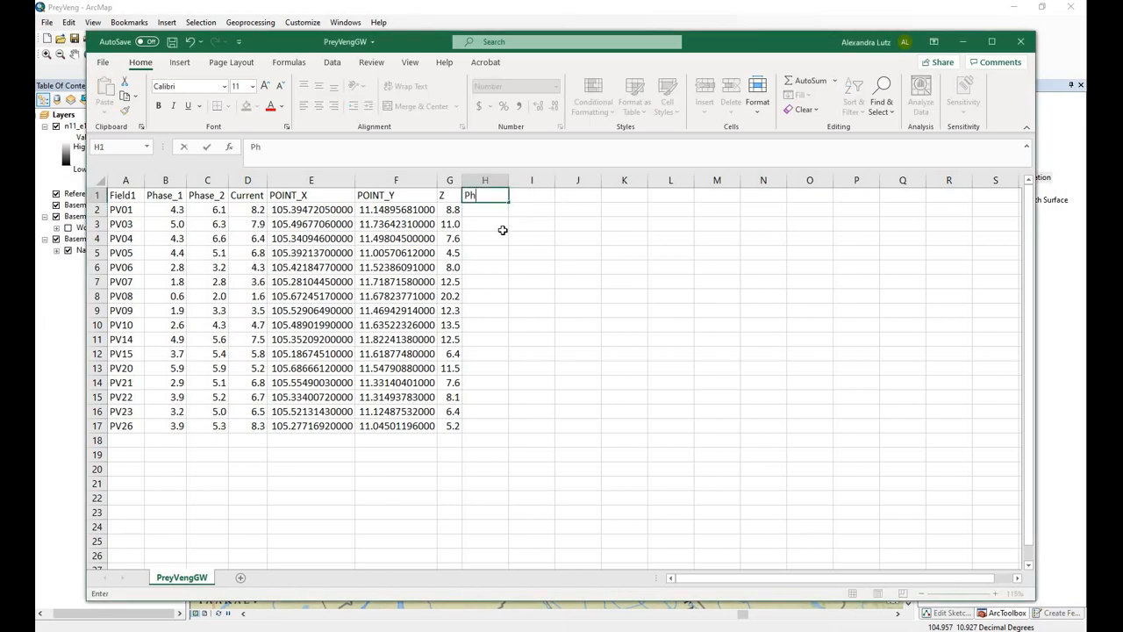
pyautogui.press('BackSpace')
pyautogui.write('ase1gw')
pyautogui.press('Tab')
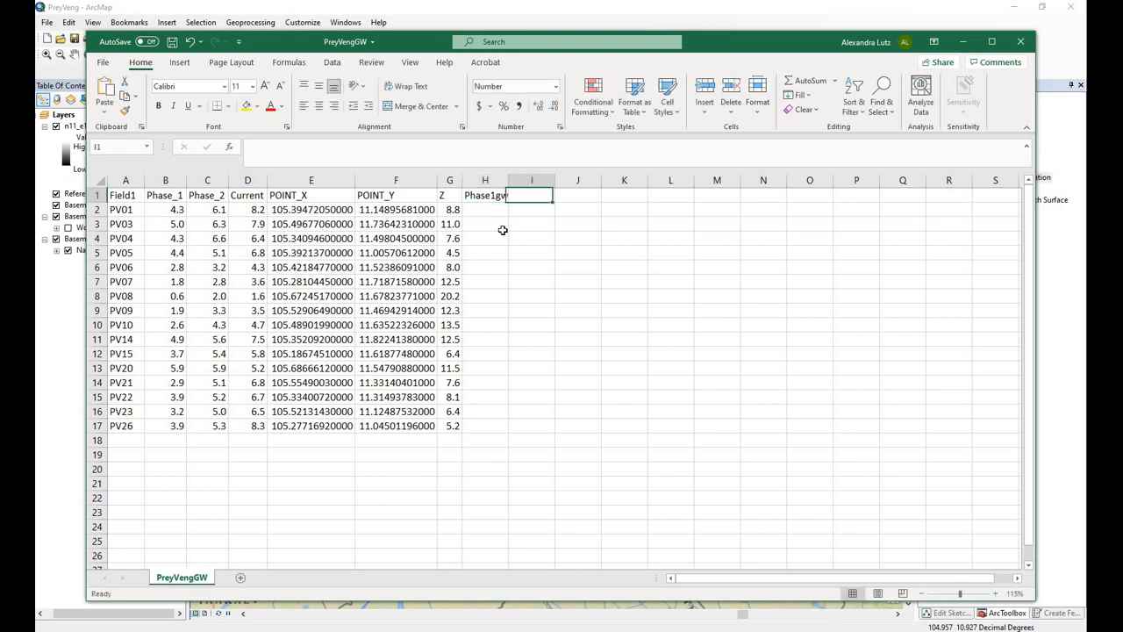
pyautogui.write('Phase2')
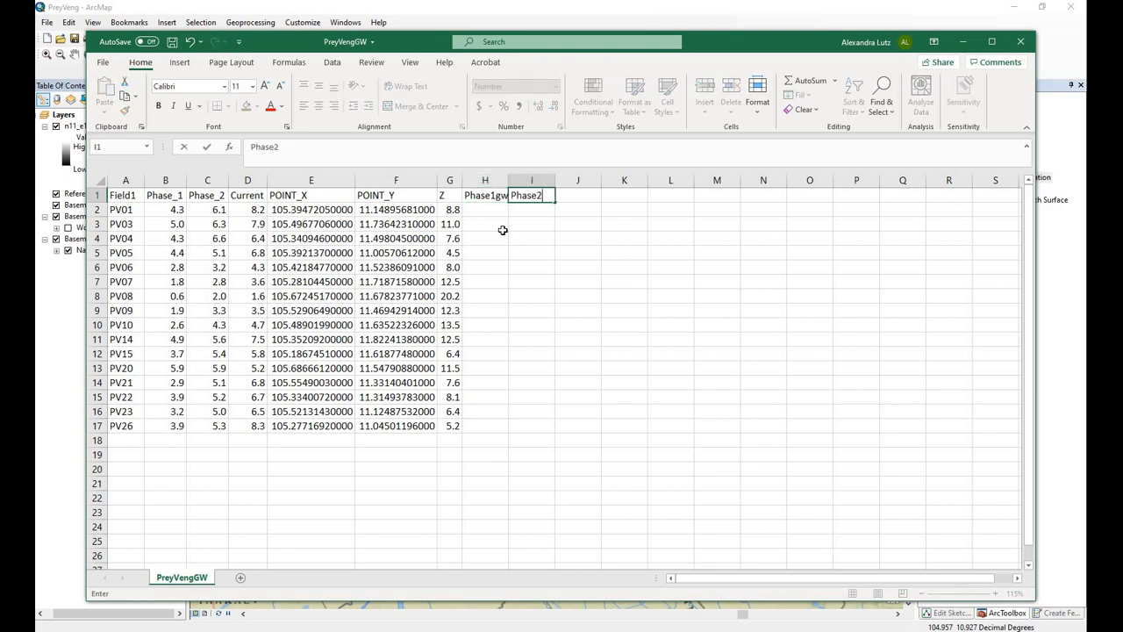
pyautogui.write('gw')
pyautogui.press('Tab')
pyautogui.write('Pha')
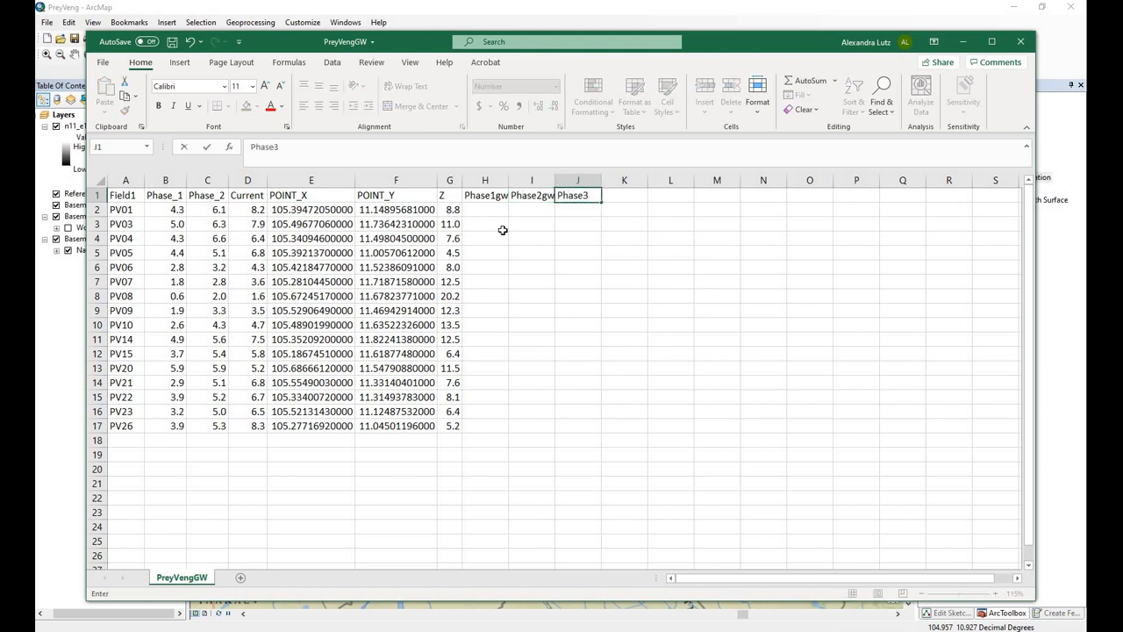
pyautogui.write('se3gw')
pyautogui.press('Return')
# - Calculate Phase1gw with the formula =G2-B2 in H2 and fill it down to row 17
pyautogui.press('Left')
pyautogui.press('Left')
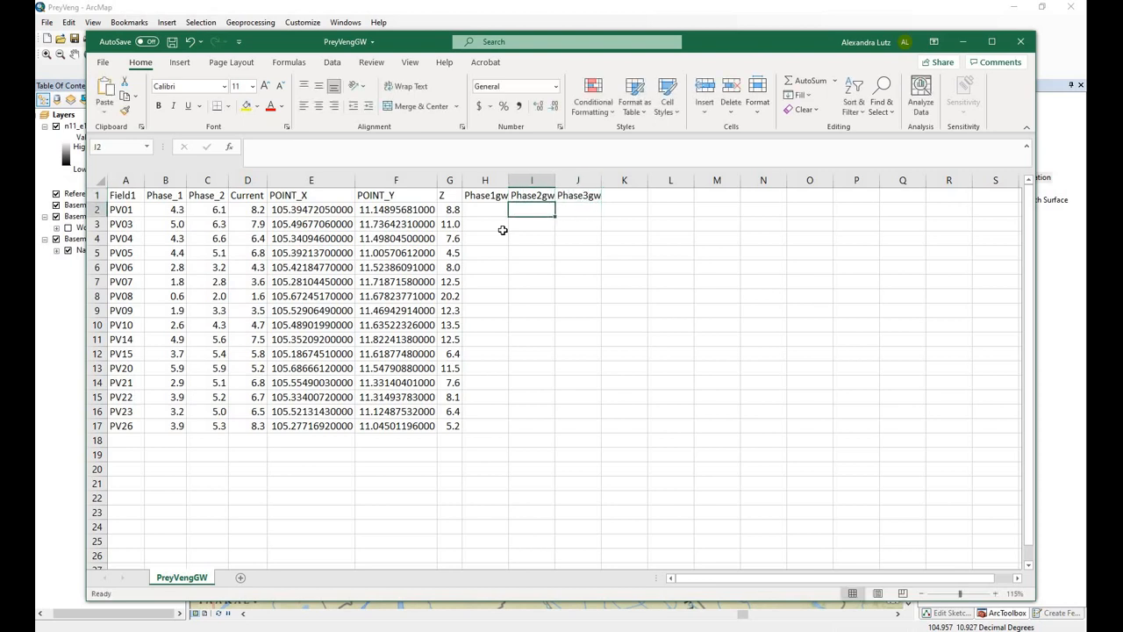
pyautogui.write('=')
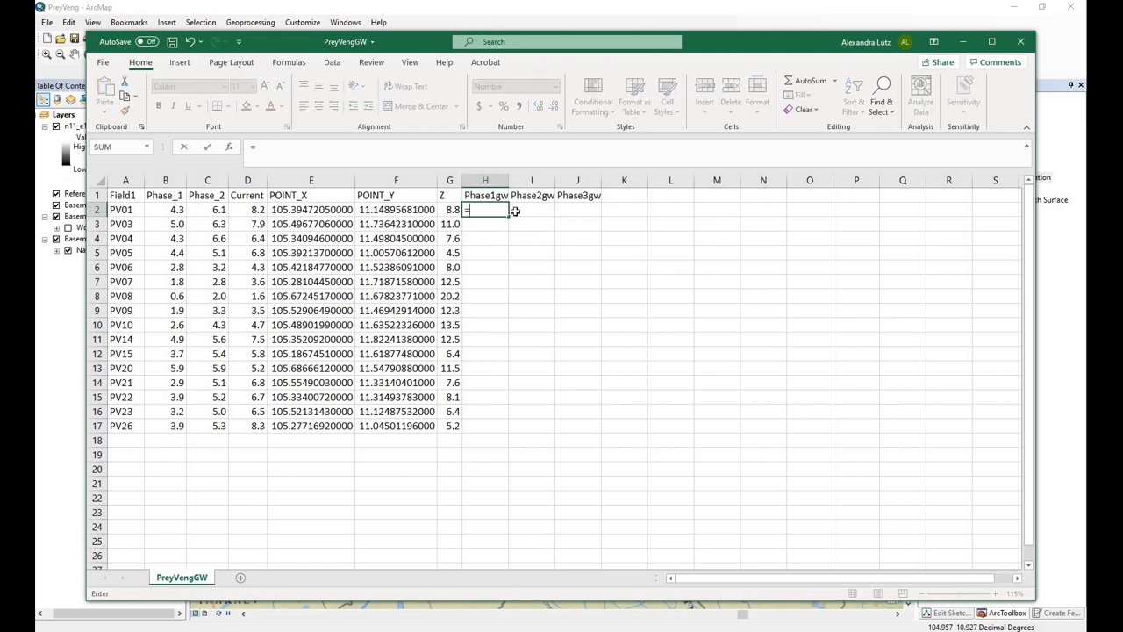
pyautogui.click(455, 209)
pyautogui.write('-')
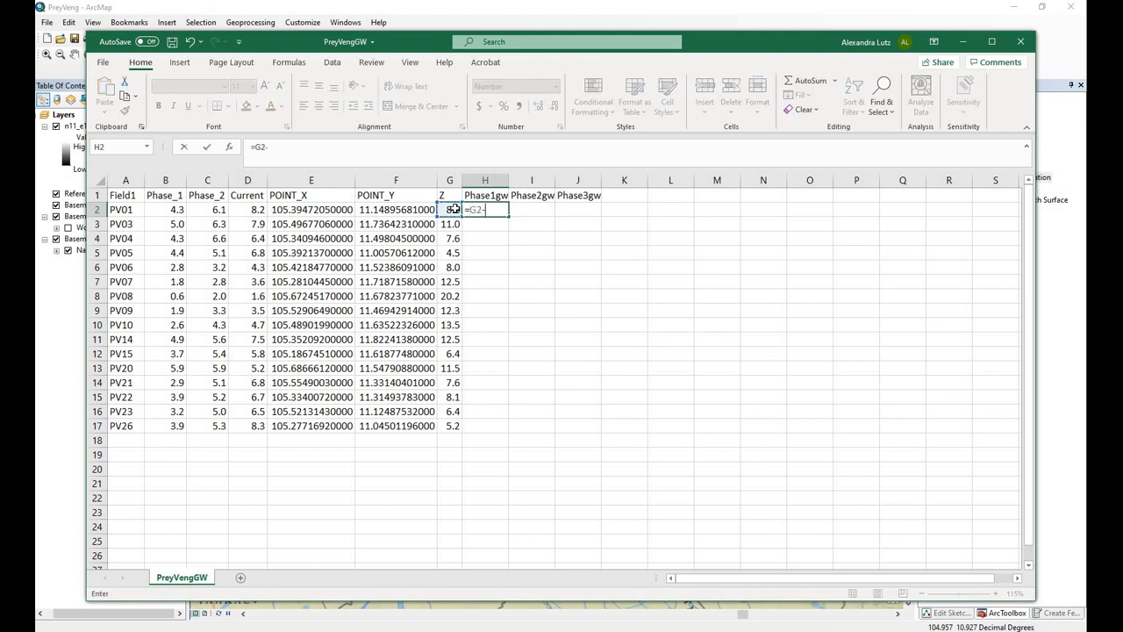
pyautogui.click(174, 211)
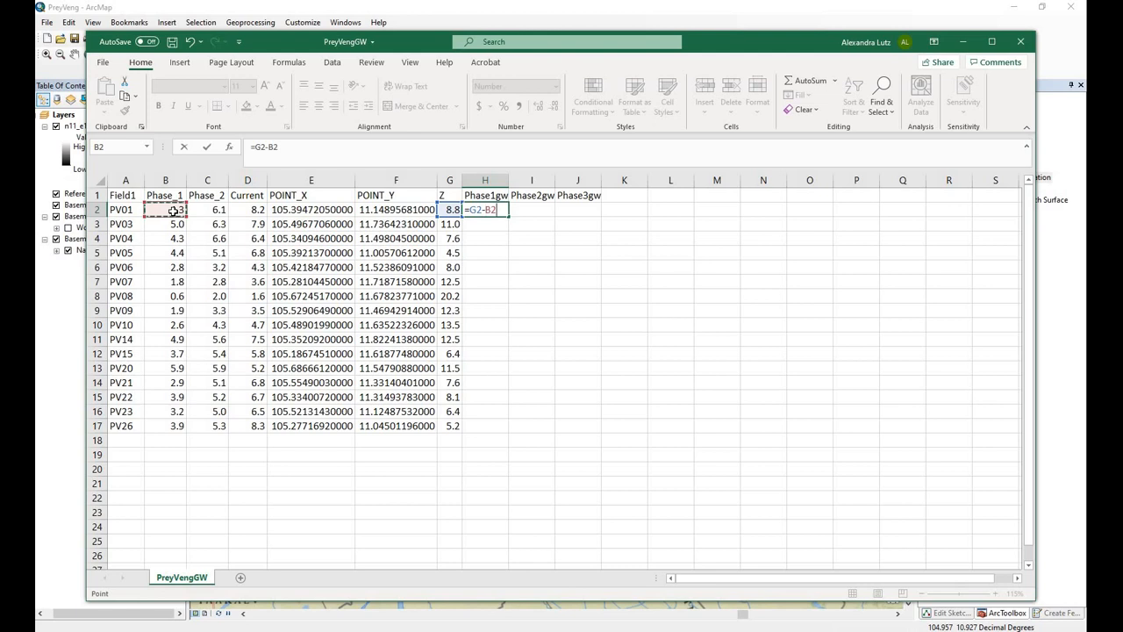
pyautogui.press('Return')
pyautogui.press('Up')
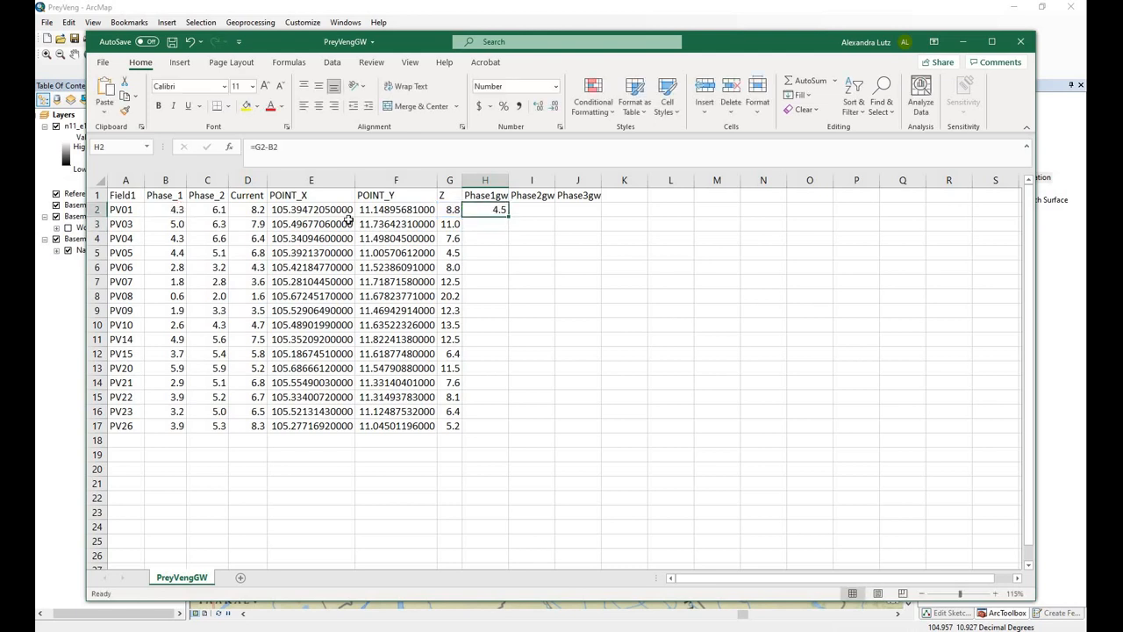
pyautogui.doubleClick(507, 217)
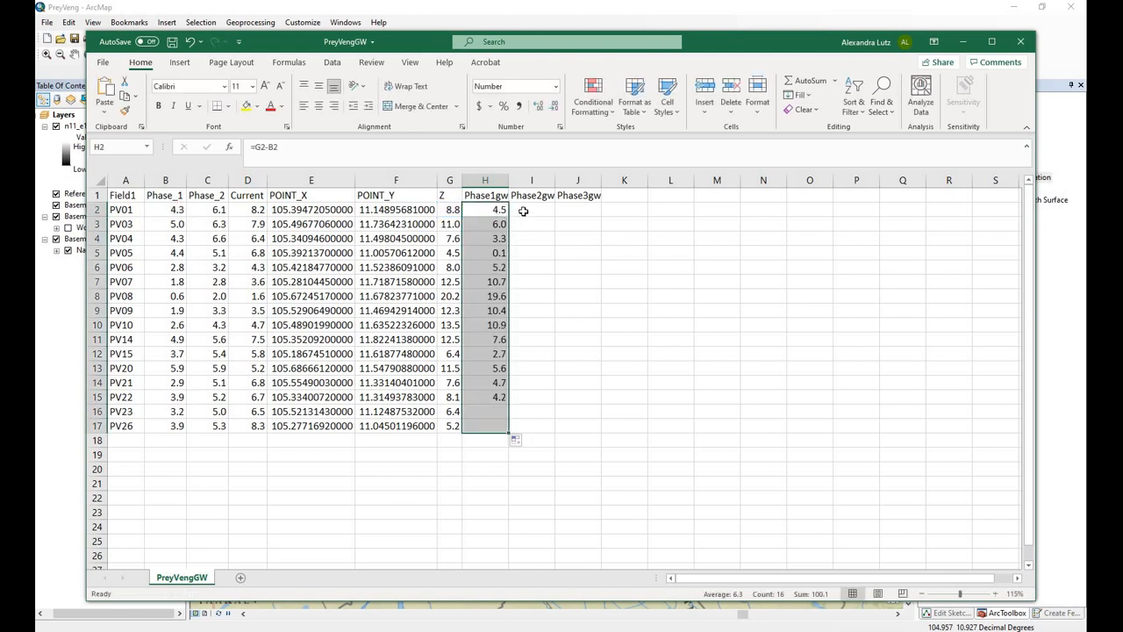
# - Calculate Phase2gw with the formula =G2-C2 in I2 and fill it down to row 17
pyautogui.click(523, 212)
pyautogui.write('=')
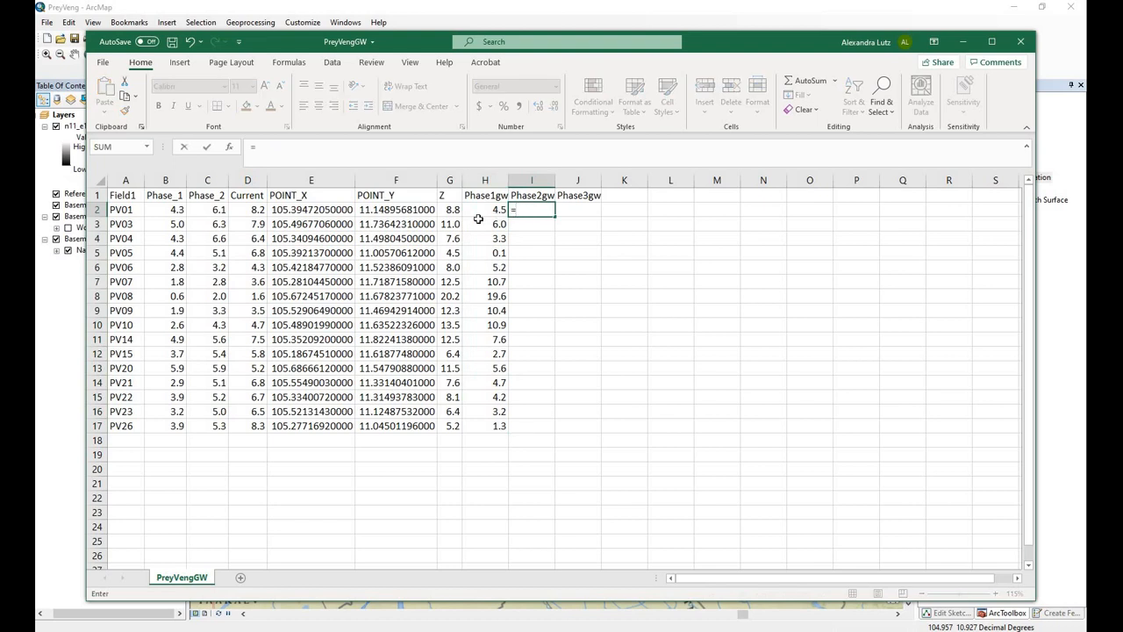
pyautogui.click(452, 209)
pyautogui.write('-')
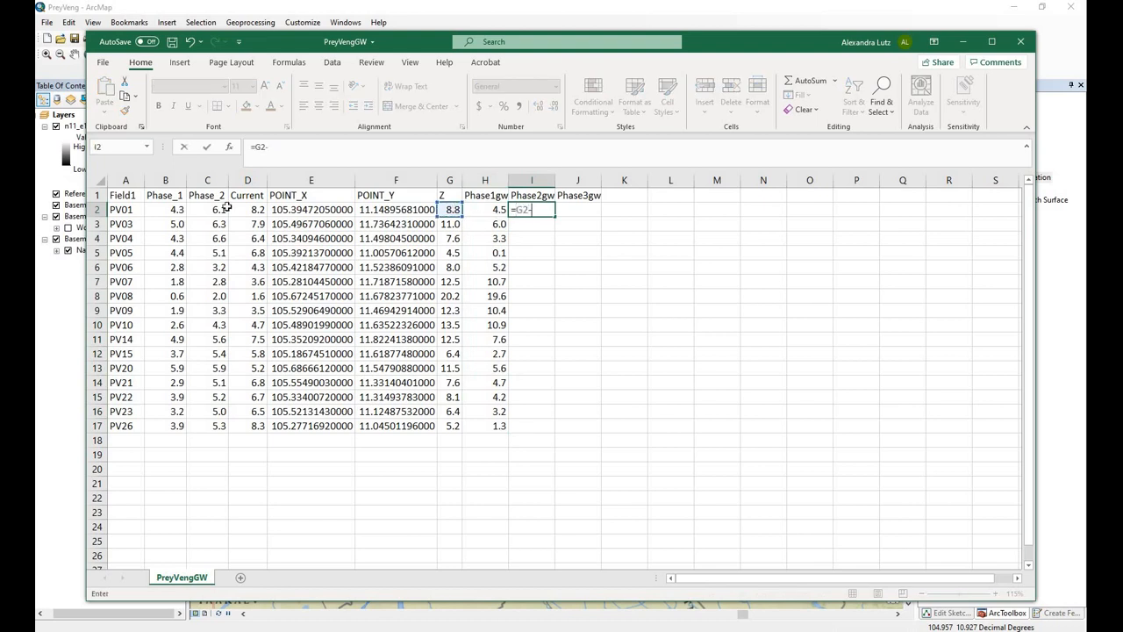
pyautogui.click(212, 209)
pyautogui.press('Return')
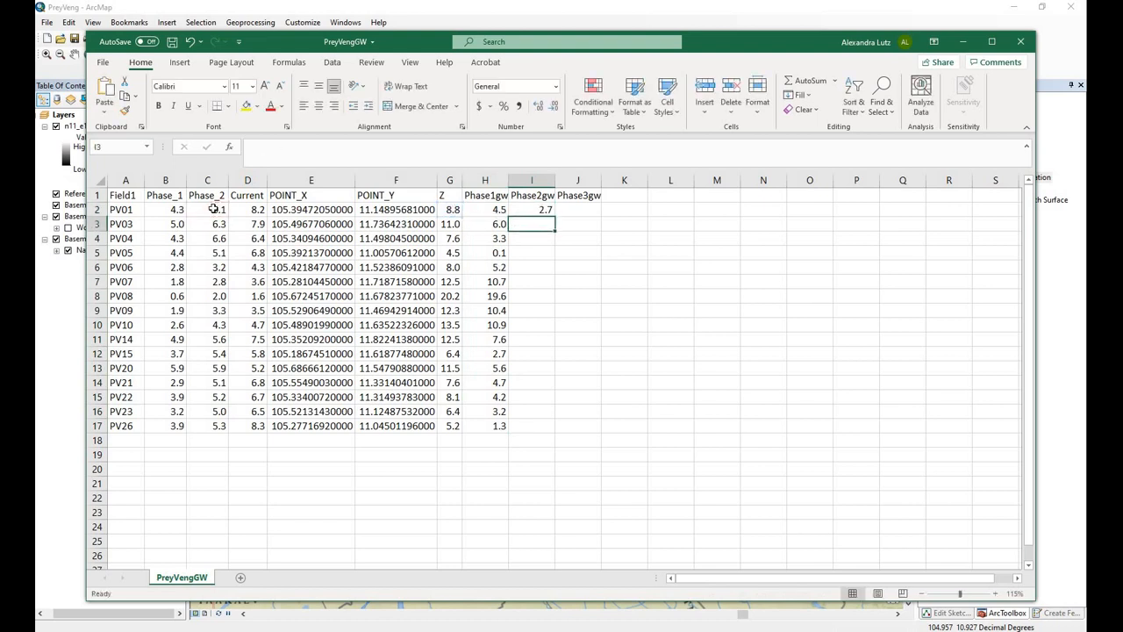
pyautogui.click(549, 211)
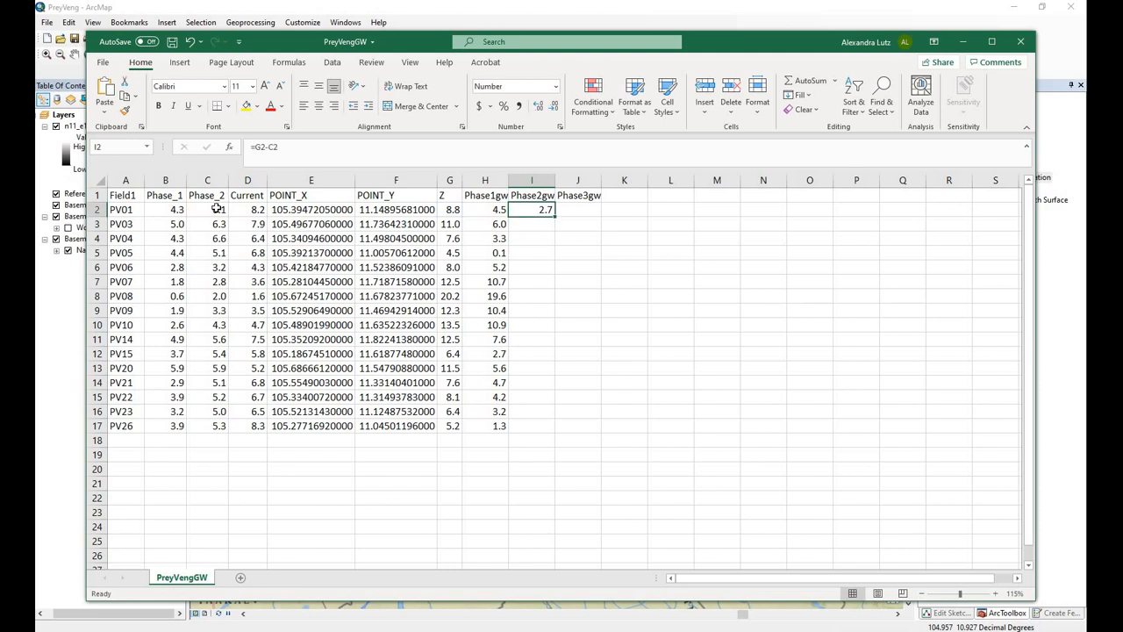
pyautogui.doubleClick(554, 214)
# - Calculate Phase3gw with the formula =G2-D2 in J2 and fill it down to row 17
pyautogui.click(572, 208)
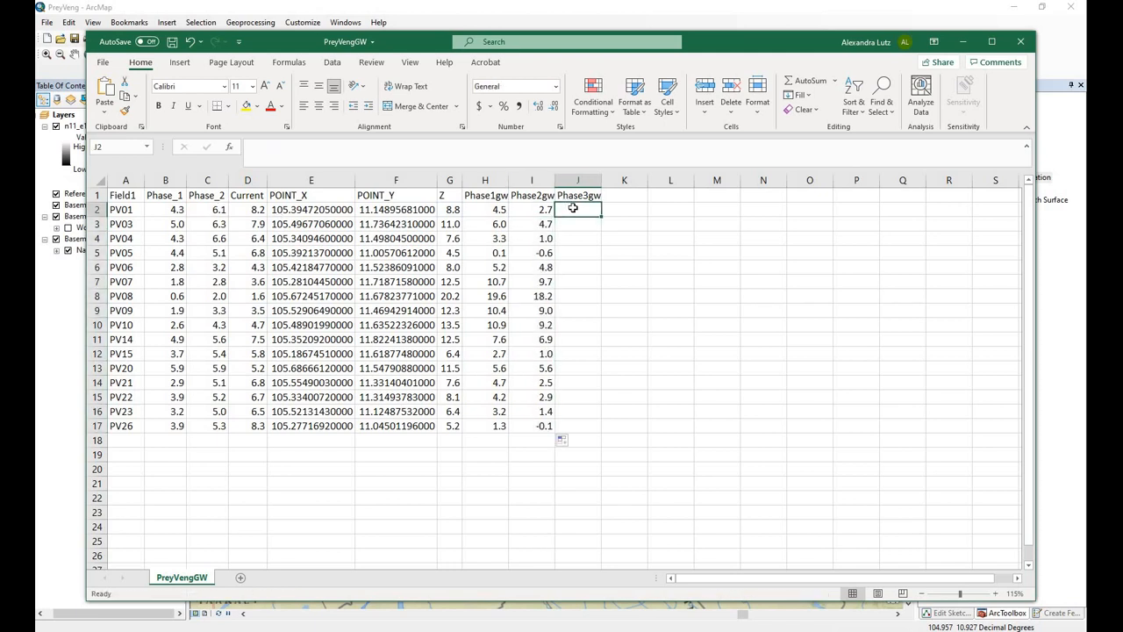
pyautogui.write('=')
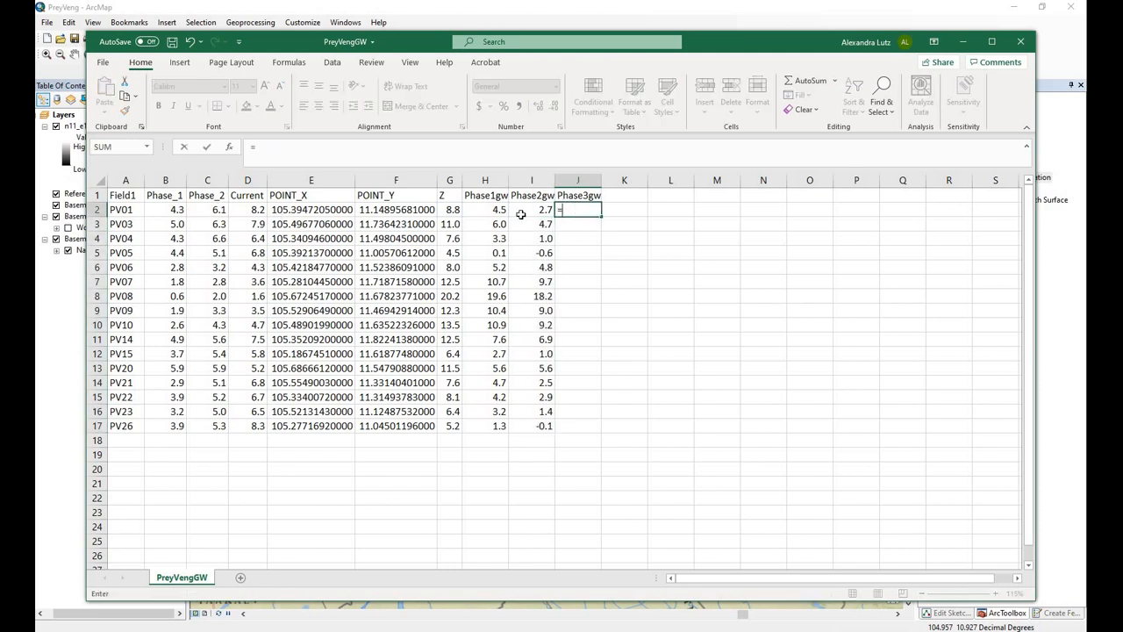
pyautogui.click(452, 210)
pyautogui.write('-')
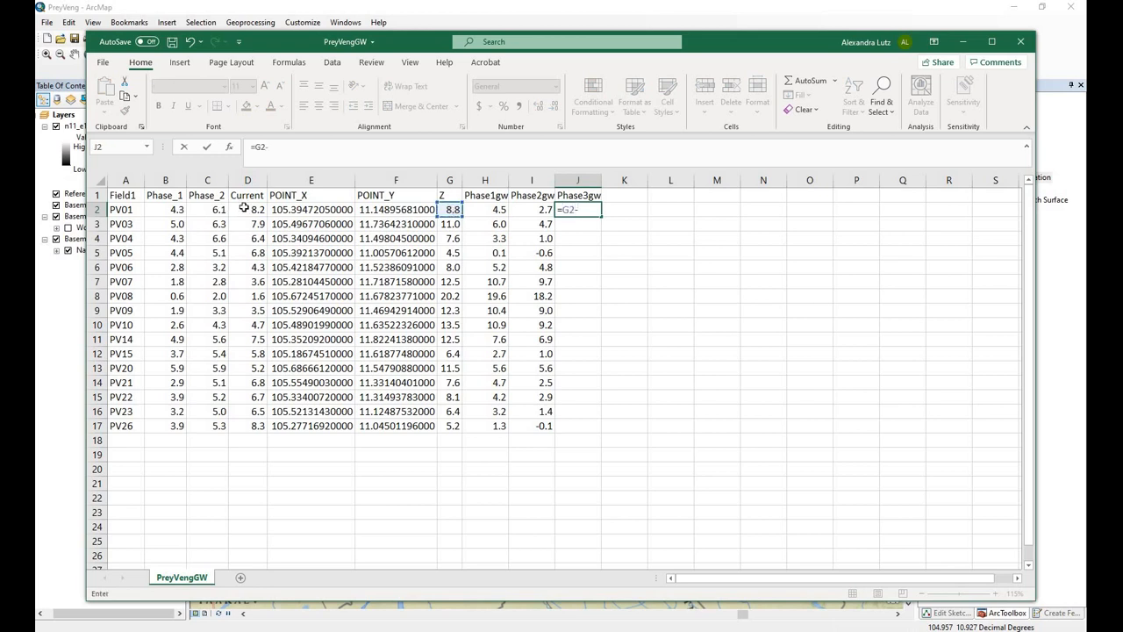
pyautogui.click(245, 209)
pyautogui.press('Return')
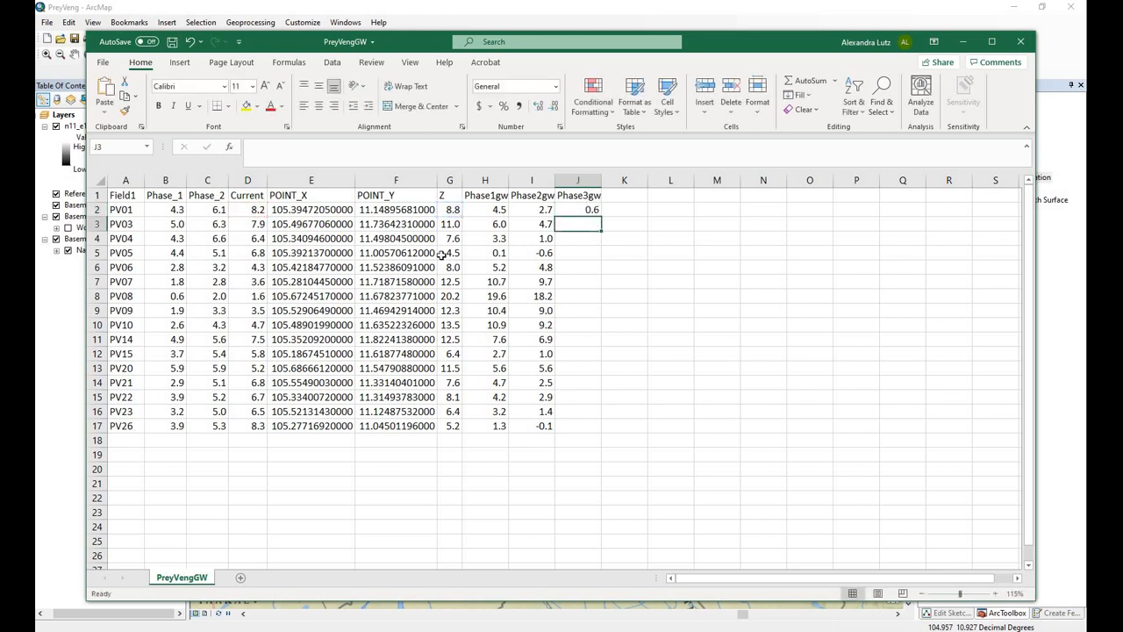
pyautogui.click(596, 213)
pyautogui.doubleClick(602, 216)
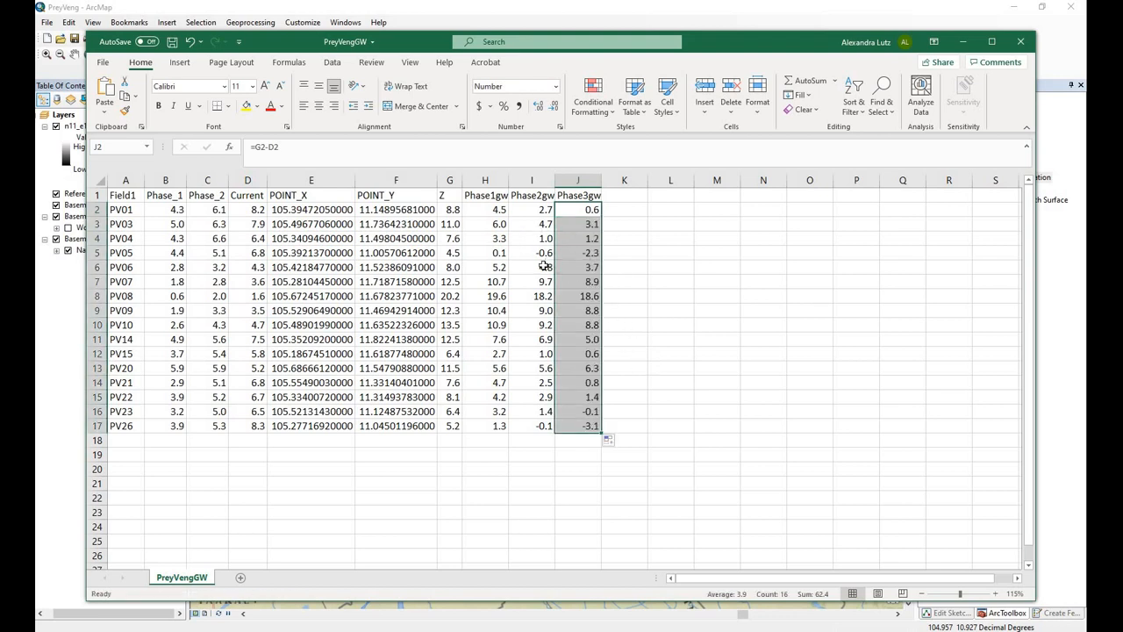
# - Replace the formulas in H2:J17 with their values using Paste Special, and spot-check several of the converted cells
pyautogui.click(691, 295)
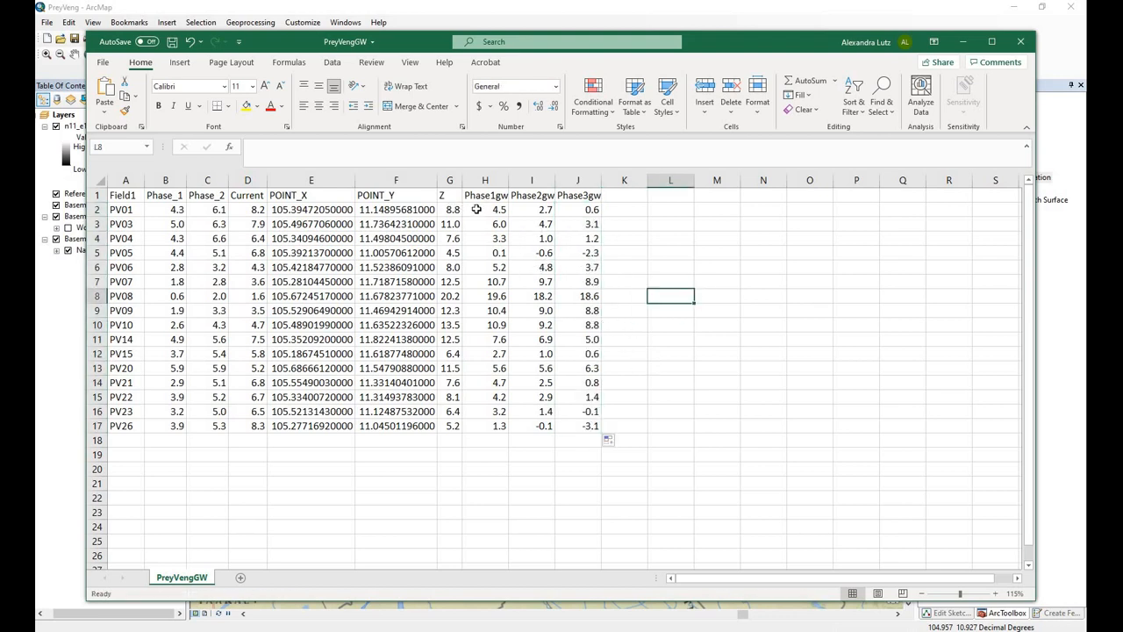
pyautogui.moveTo(490, 211); pyautogui.dragTo(588, 427)
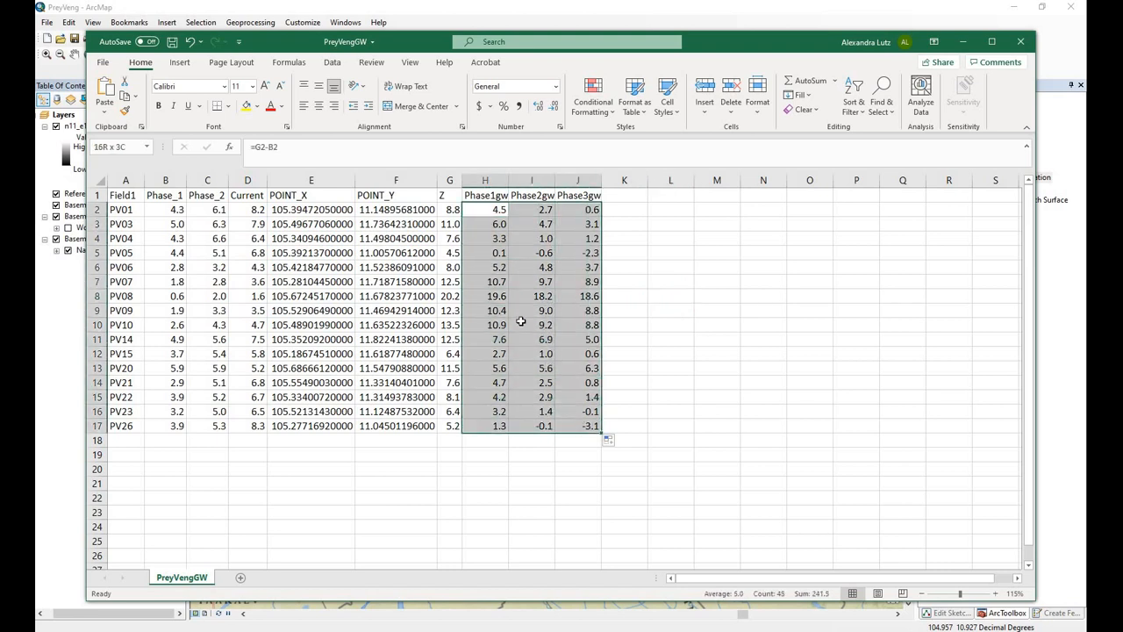
pyautogui.hotkey('ctrl', 'c')
pyautogui.rightClick(501, 211)
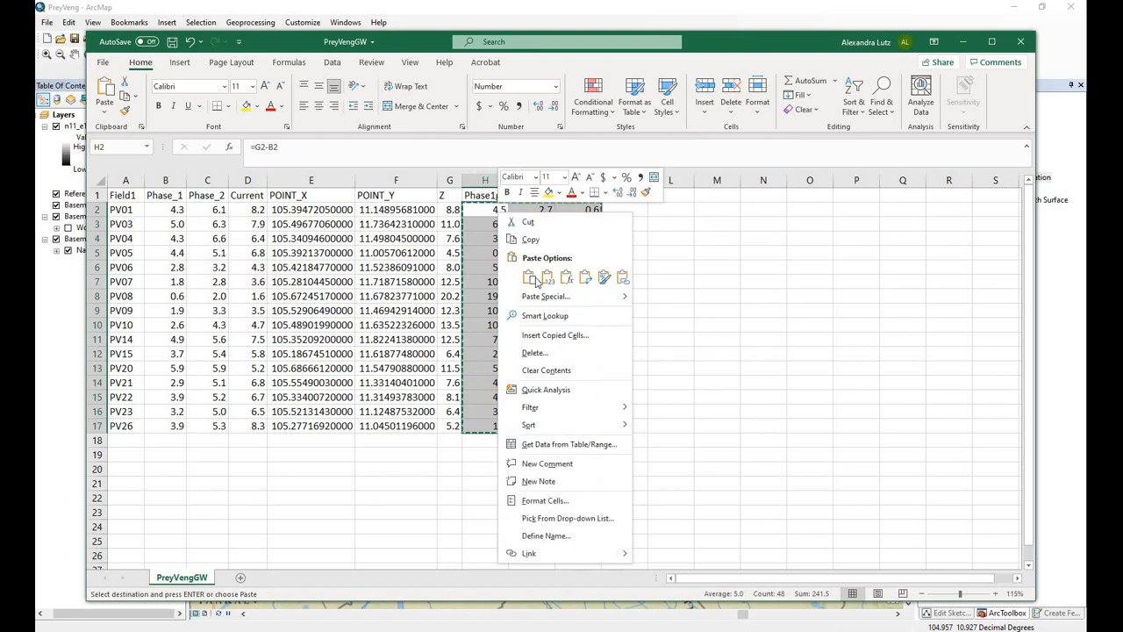
pyautogui.click(541, 296)
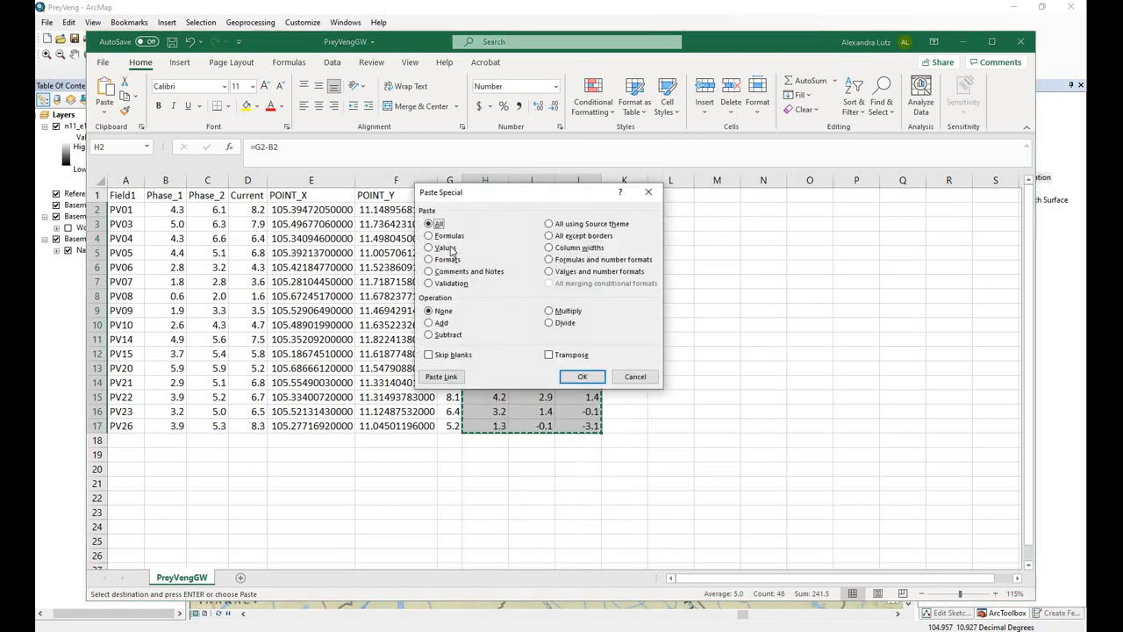
pyautogui.click(438, 247)
pyautogui.click(583, 376)
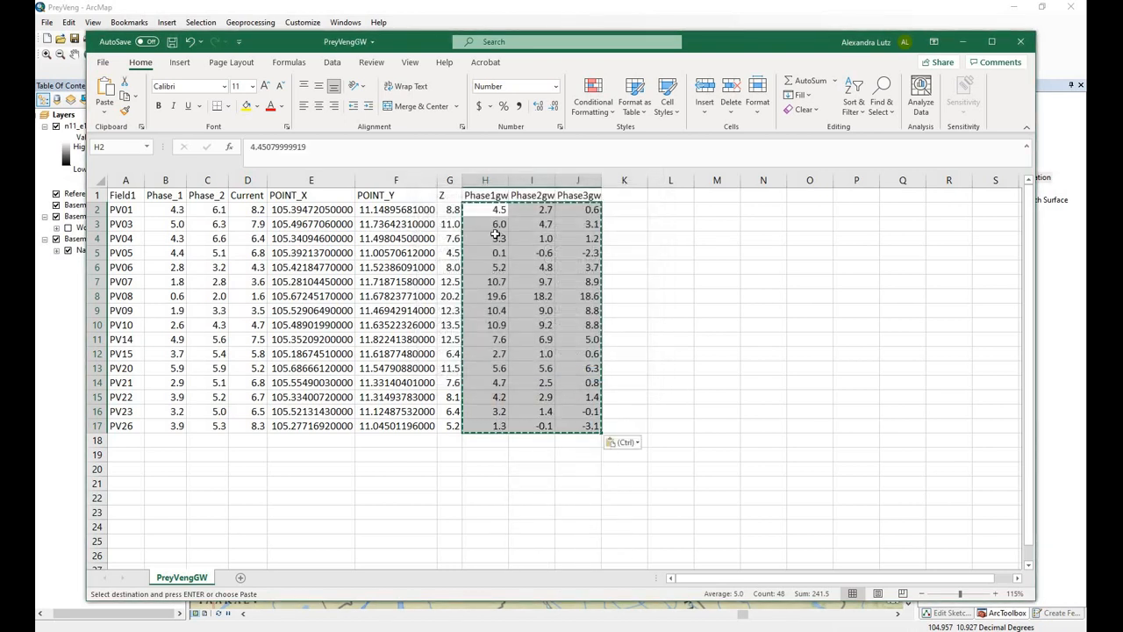
pyautogui.click(495, 295)
pyautogui.click(513, 338)
pyautogui.click(567, 323)
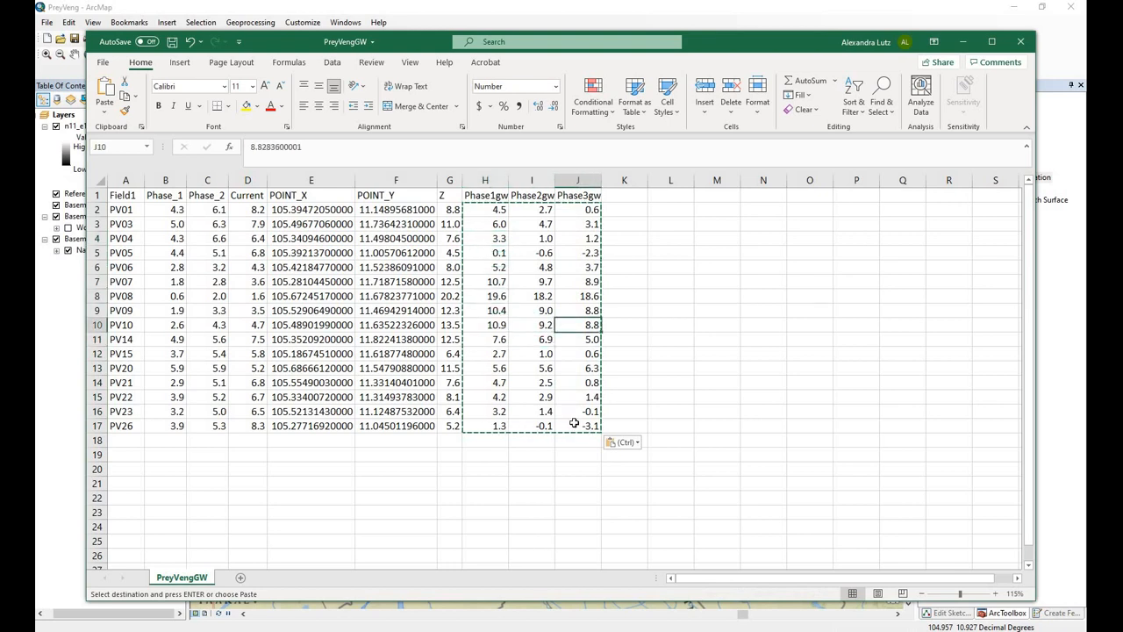
pyautogui.click(580, 427)
# - Save the sheet in D:\MRC as PreyVengGWlevels in CSV UTF-8 (Comma delimited) format and close Excel
pyautogui.hotkey('ctrl', 's')
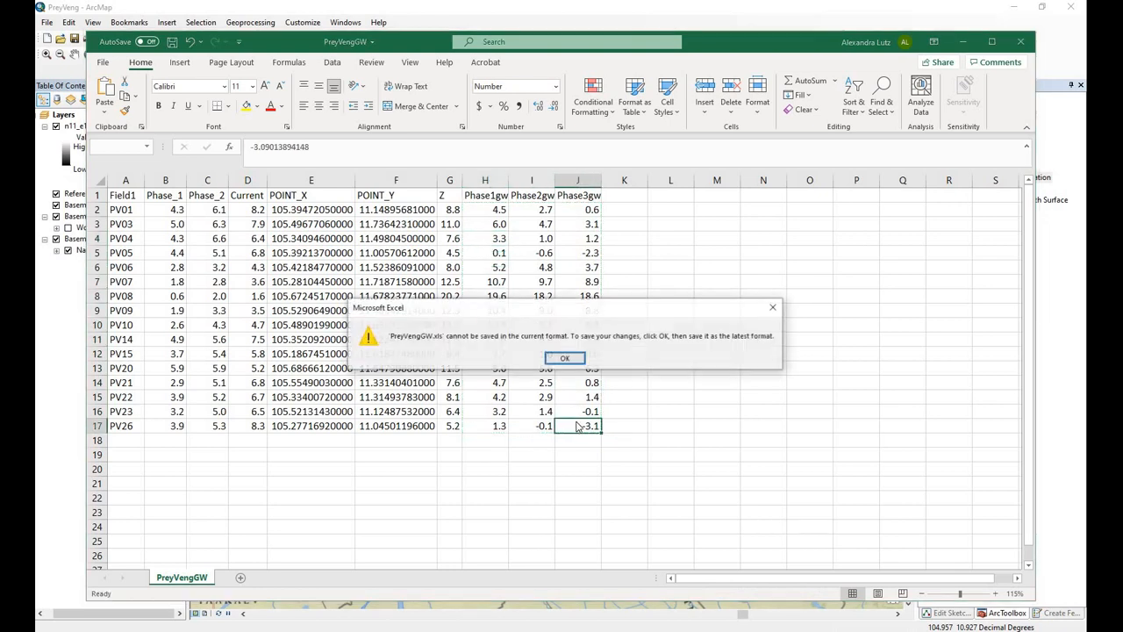
pyautogui.click(562, 359)
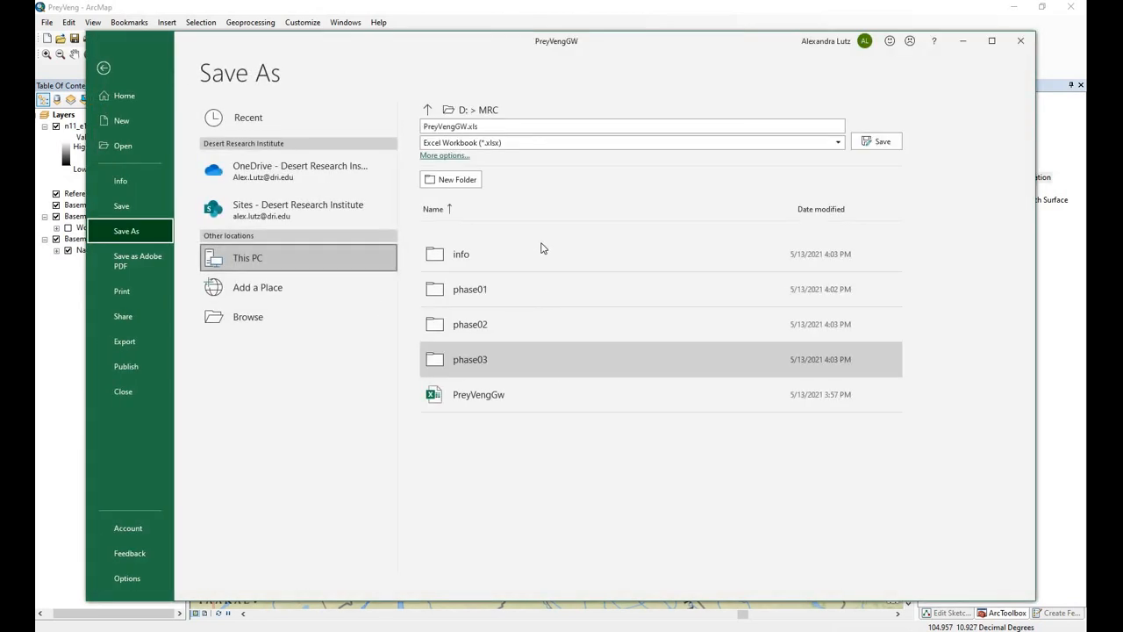
pyautogui.click(527, 143)
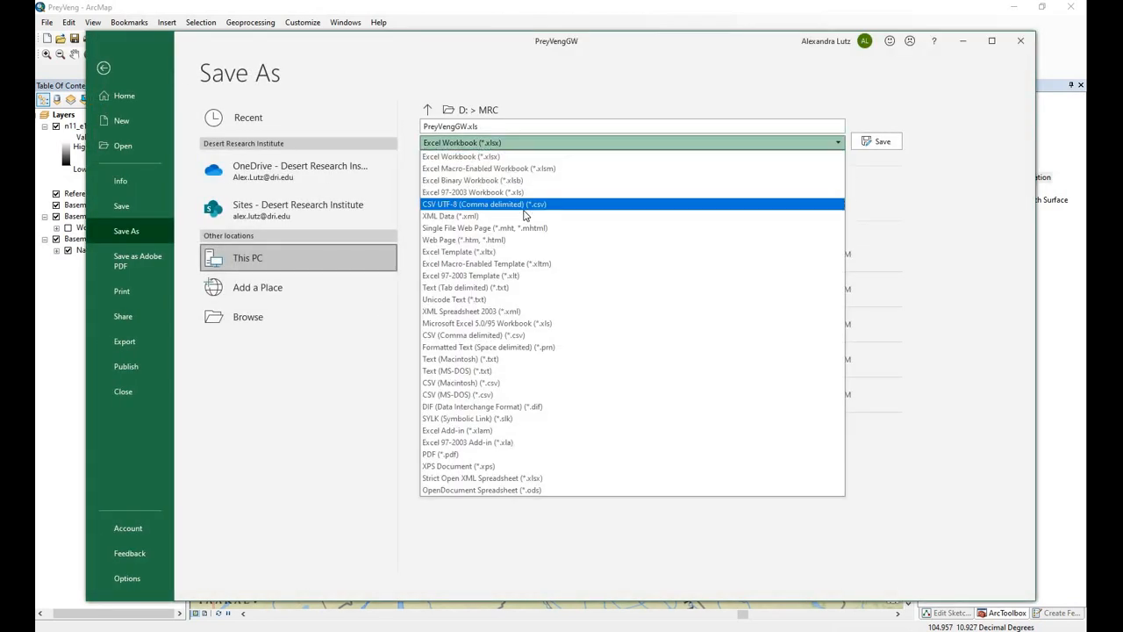
pyautogui.click(524, 205)
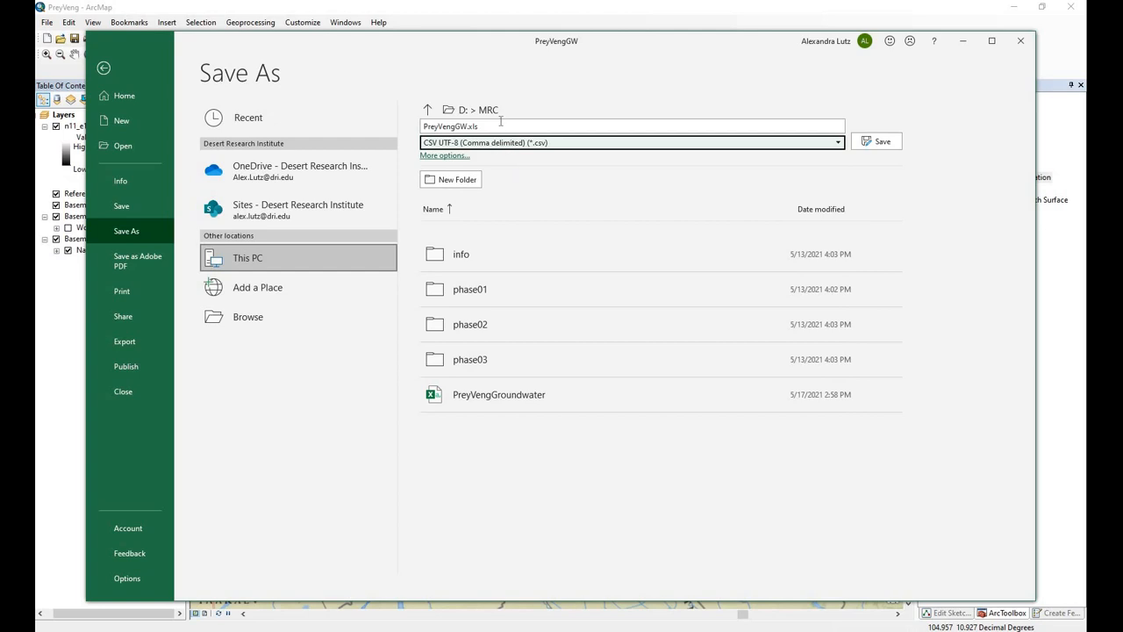
pyautogui.click(511, 128)
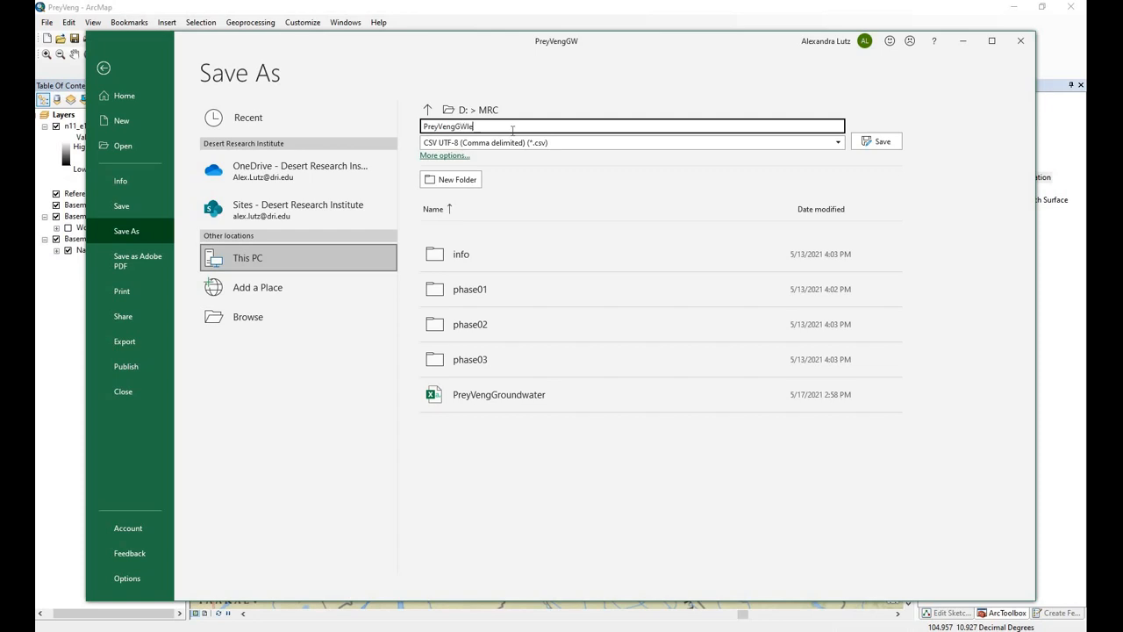
pyautogui.write('levels')
pyautogui.click(891, 143)
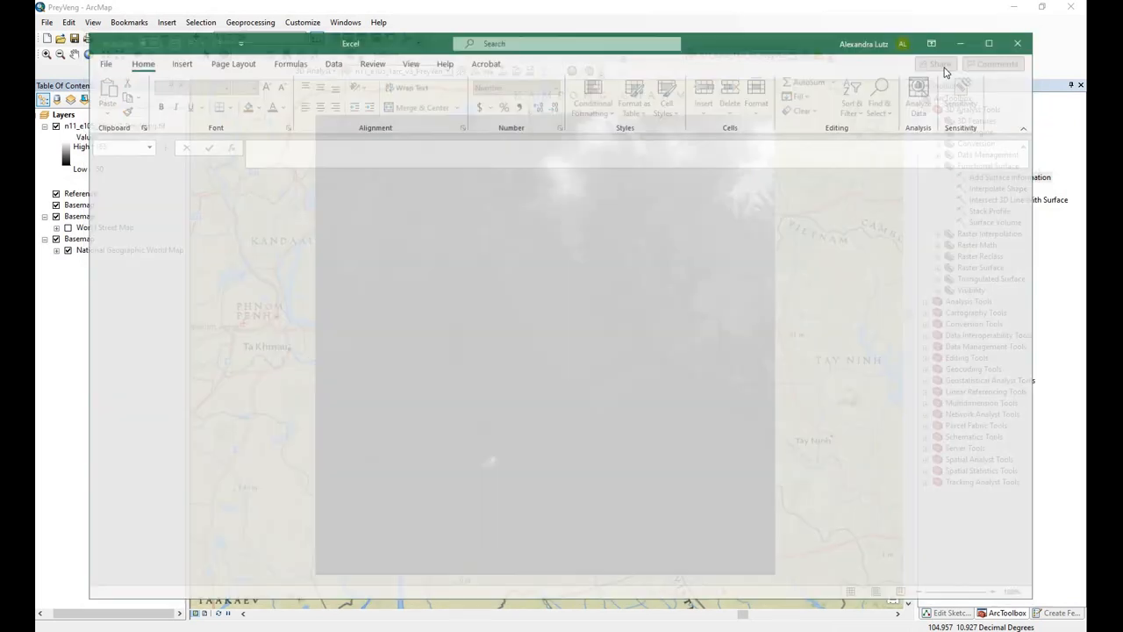
pyautogui.click(1018, 43)
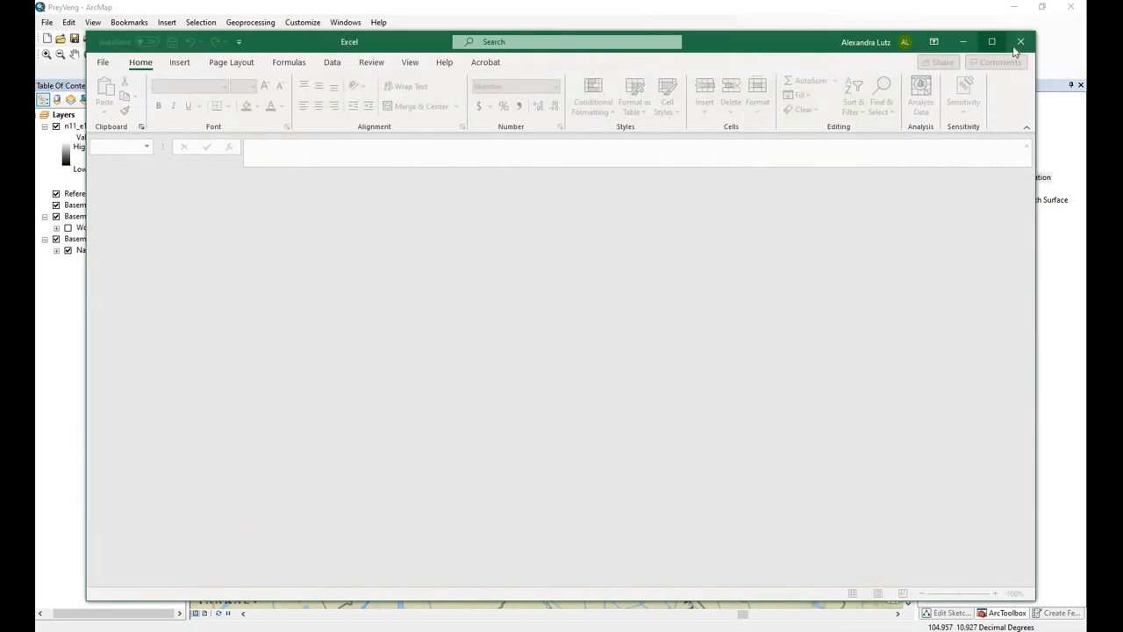
pyautogui.click(1019, 42)
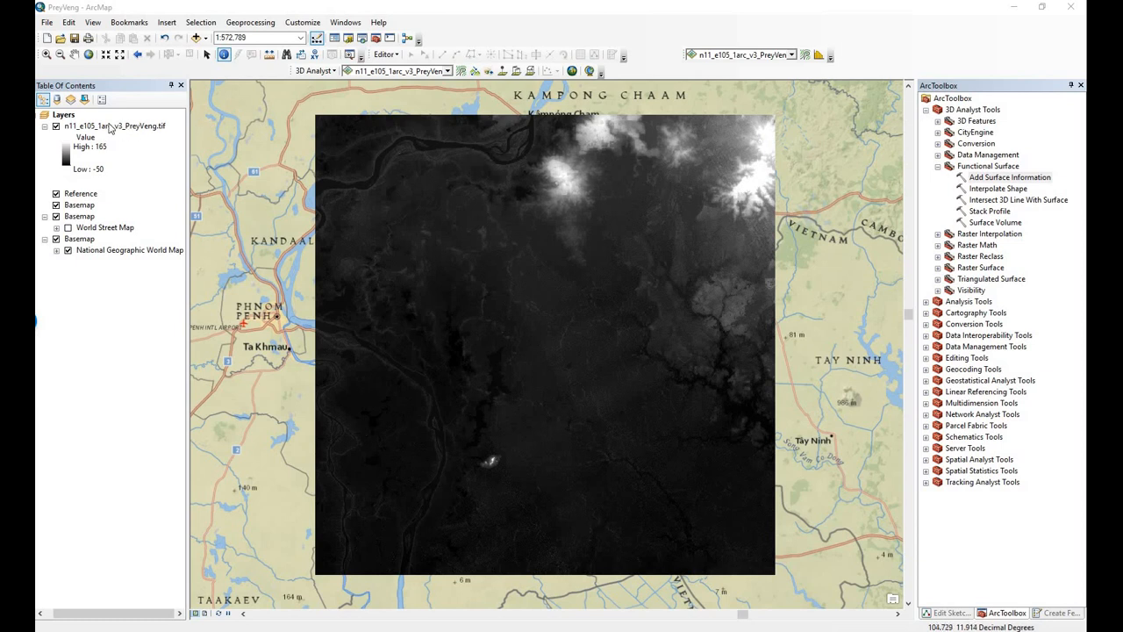
# - Start adding XY data to the map and choose PreyVengGWlevels.csv from the MRC folder as the coordinate table
pyautogui.click(47, 25)
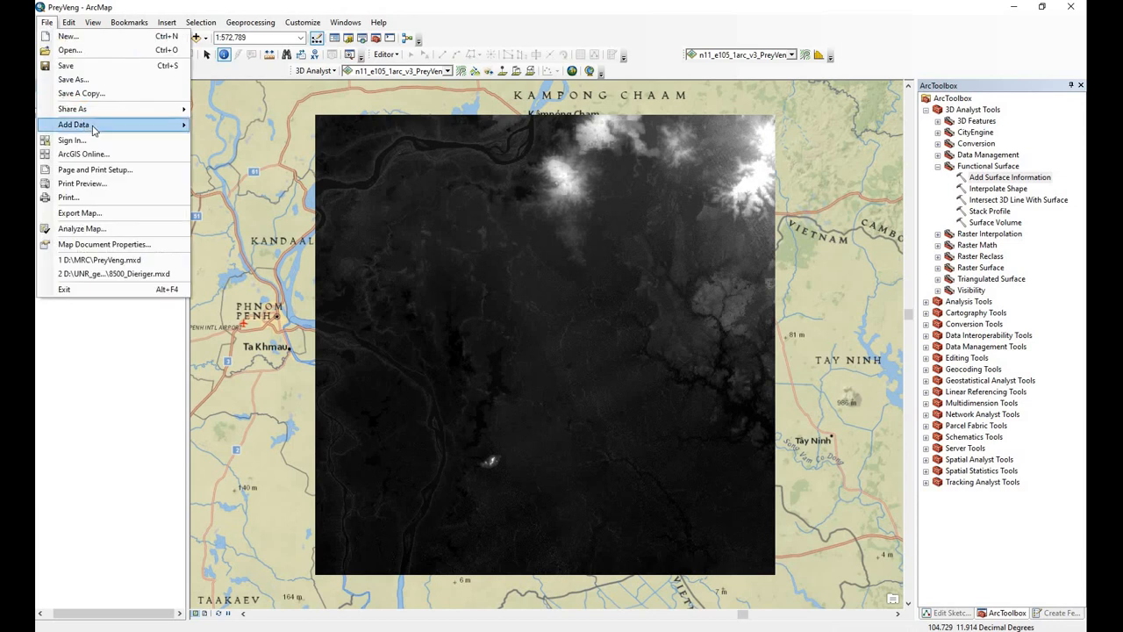
pyautogui.moveTo(112, 128)
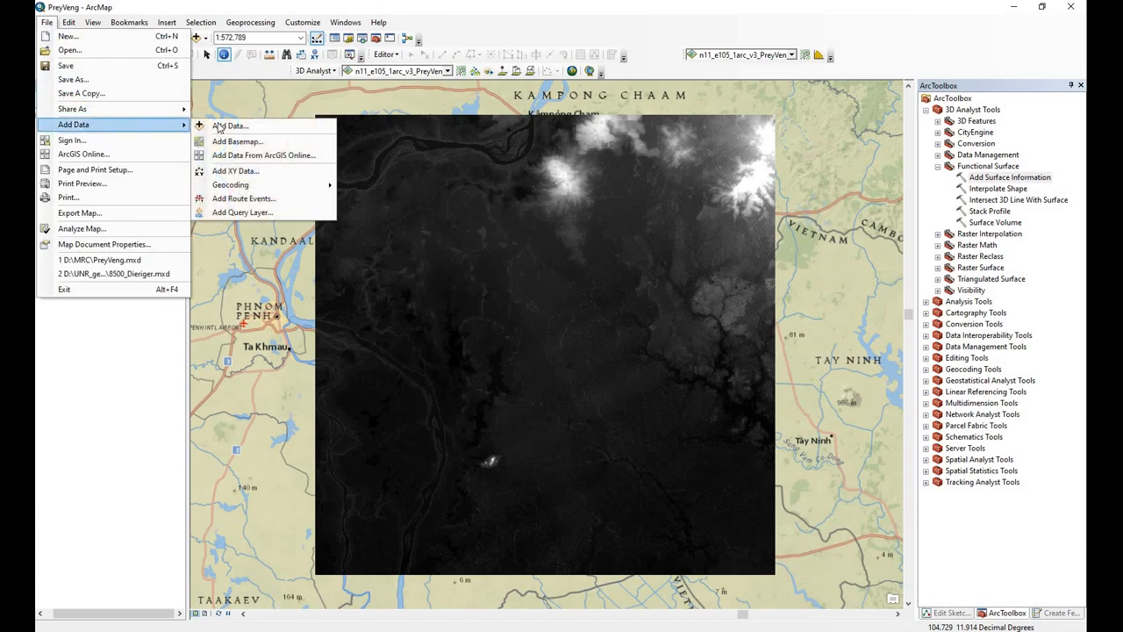
pyautogui.click(235, 171)
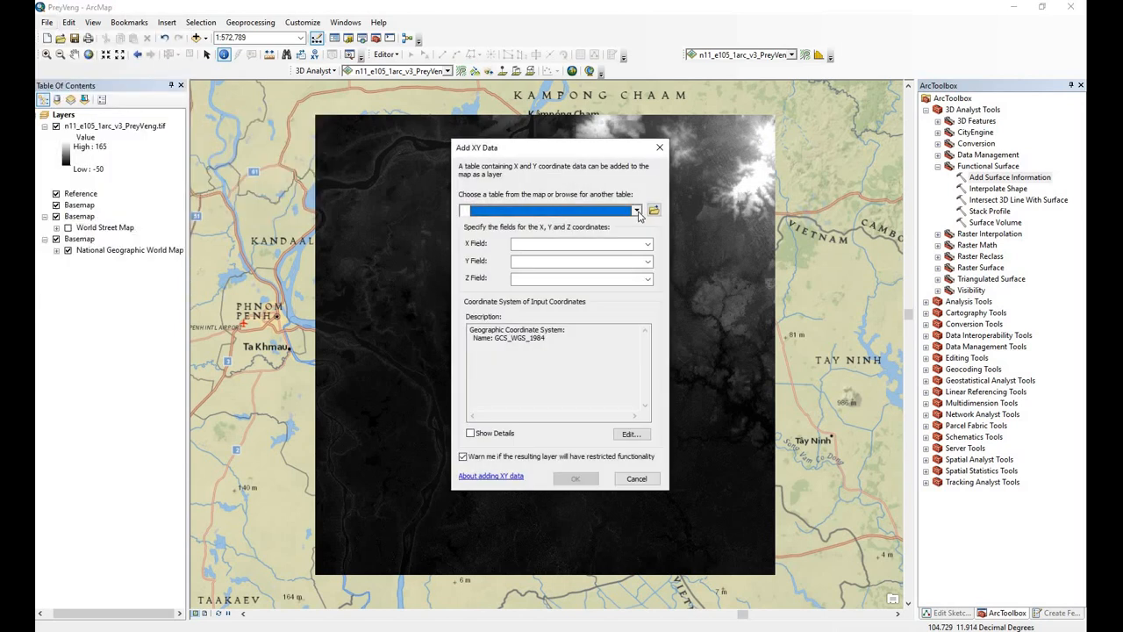
pyautogui.click(639, 216)
pyautogui.click(658, 213)
pyautogui.click(654, 213)
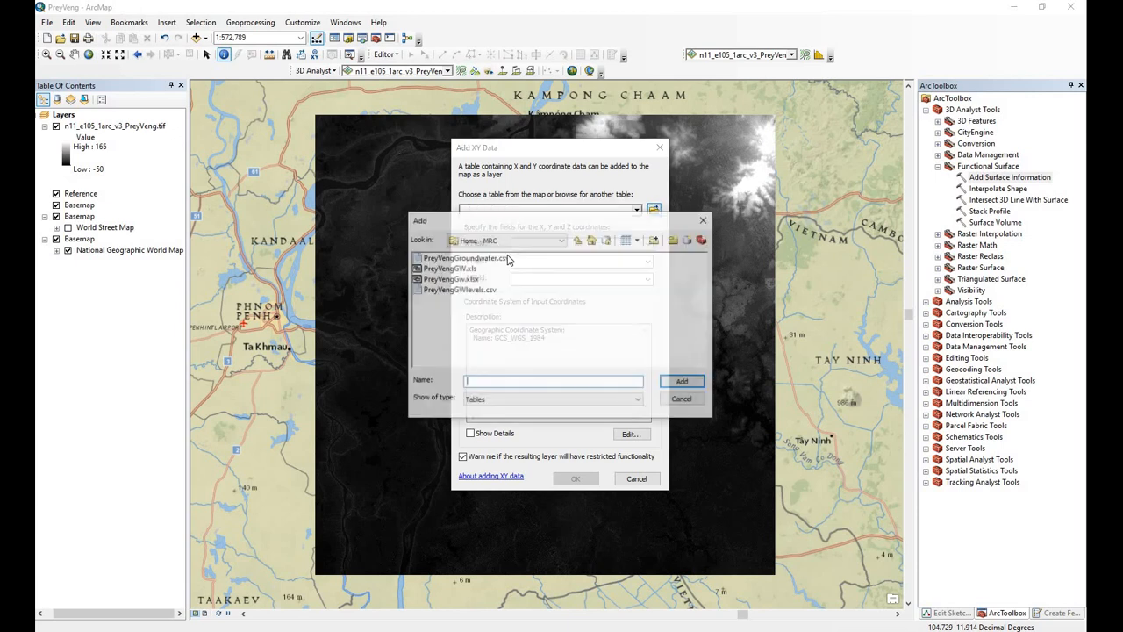
pyautogui.click(449, 291)
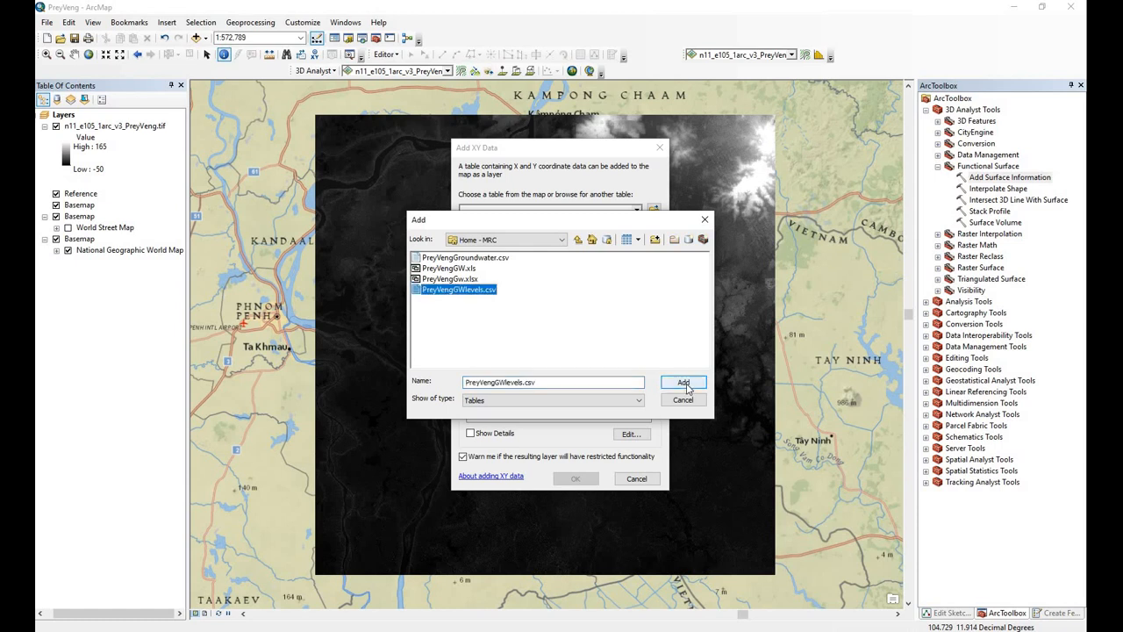
pyautogui.click(683, 382)
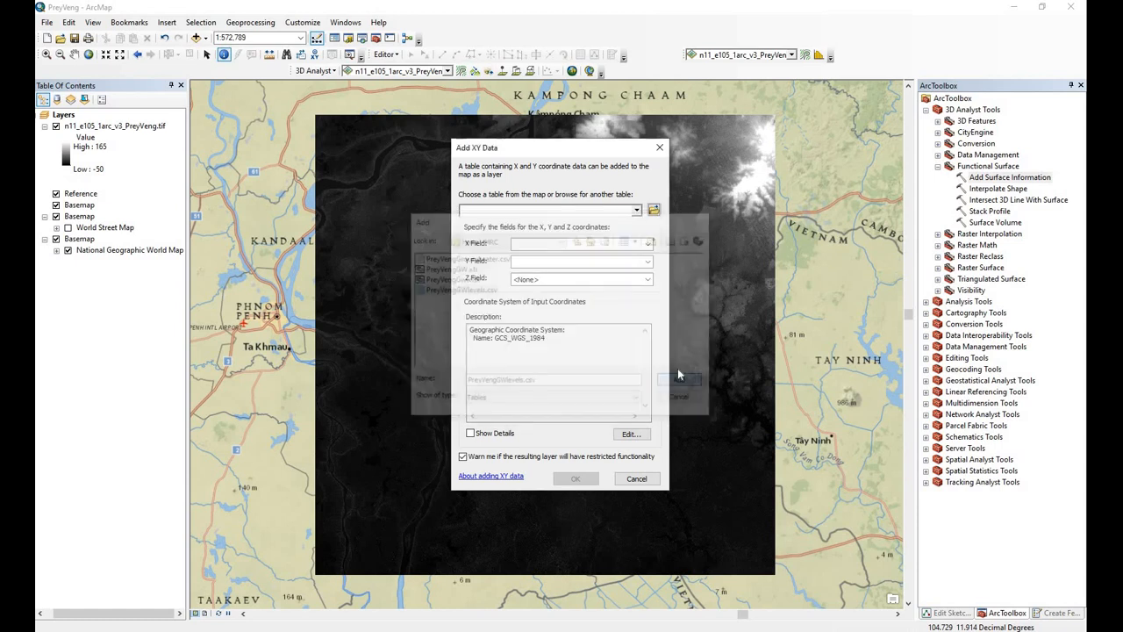
# - Set the X field to POINT_X, the Y field to POINT_Y and the Z field to Z for the coordinate table
pyautogui.click(648, 247)
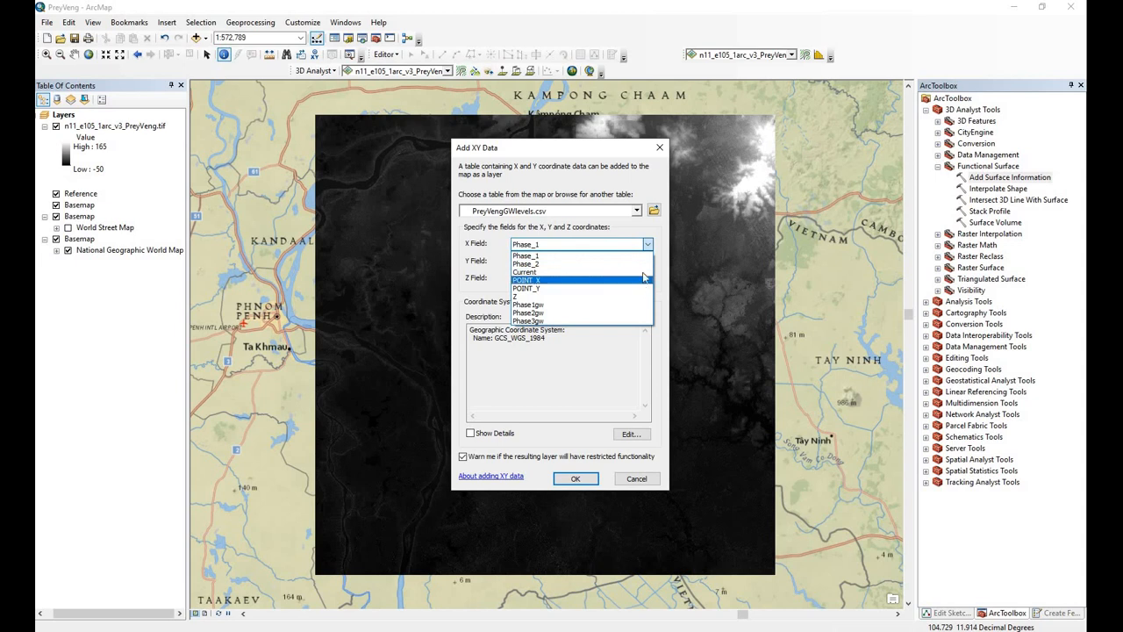
pyautogui.click(644, 278)
pyautogui.click(647, 262)
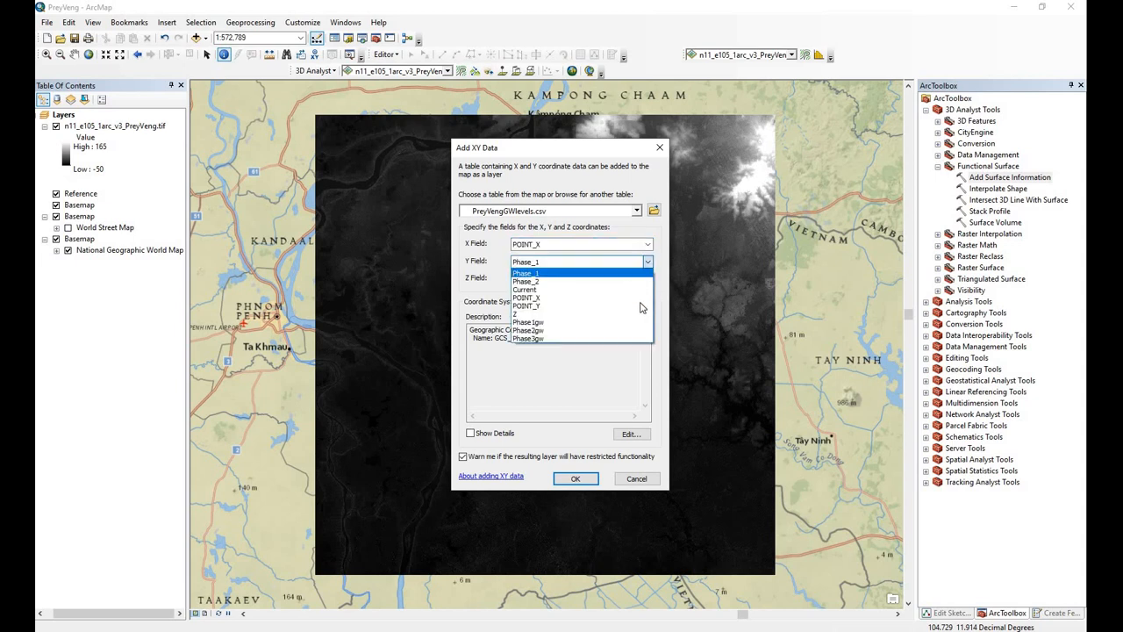
pyautogui.click(641, 305)
pyautogui.click(648, 279)
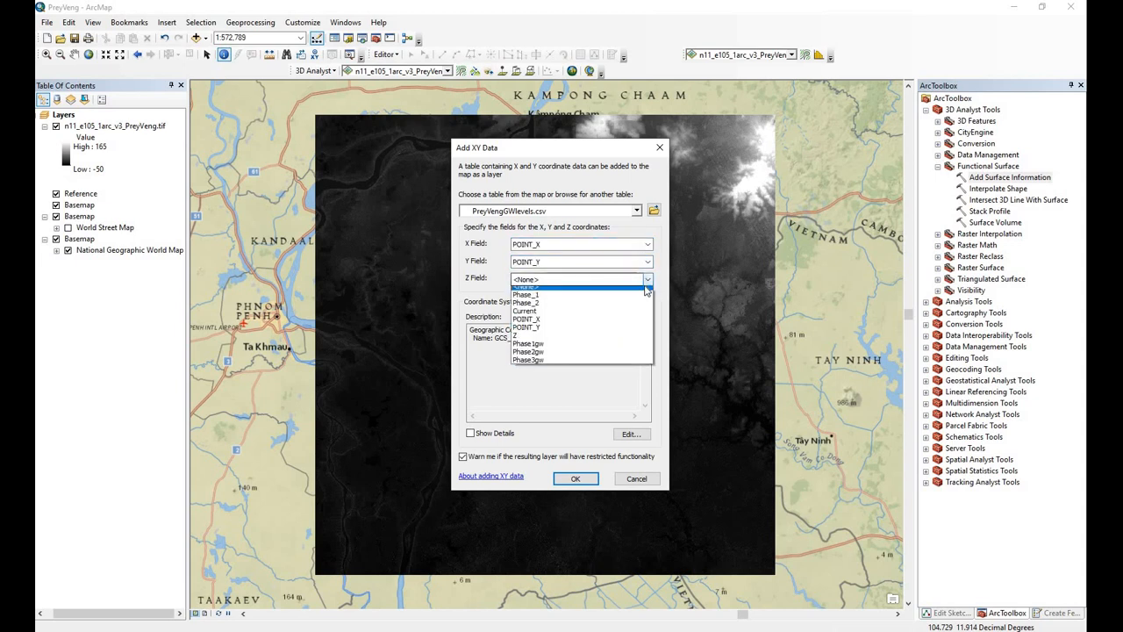
pyautogui.click(635, 341)
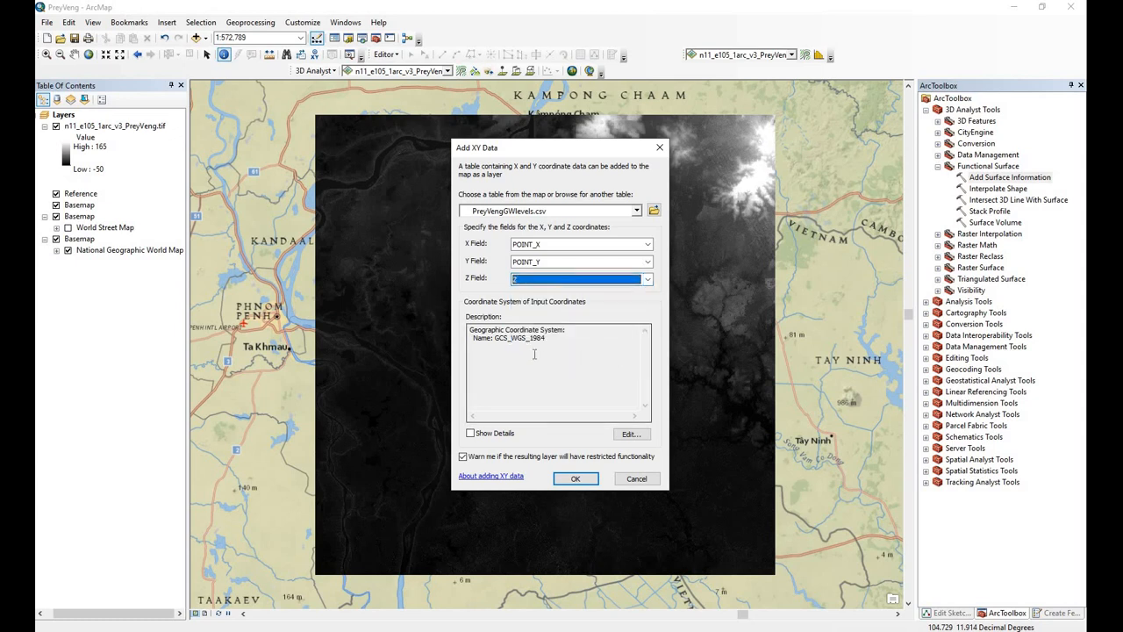
# - Review the available geographic coordinate systems for the XY data and keep GCS_WGS_1984
pyautogui.click(631, 434)
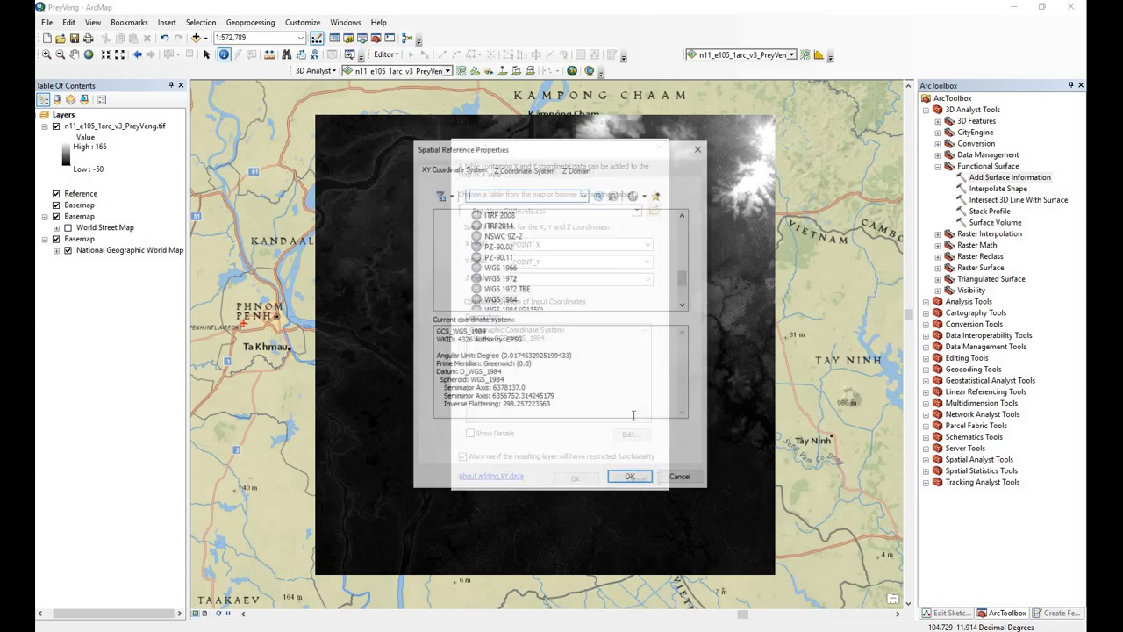
pyautogui.scroll(8, 572, 260)
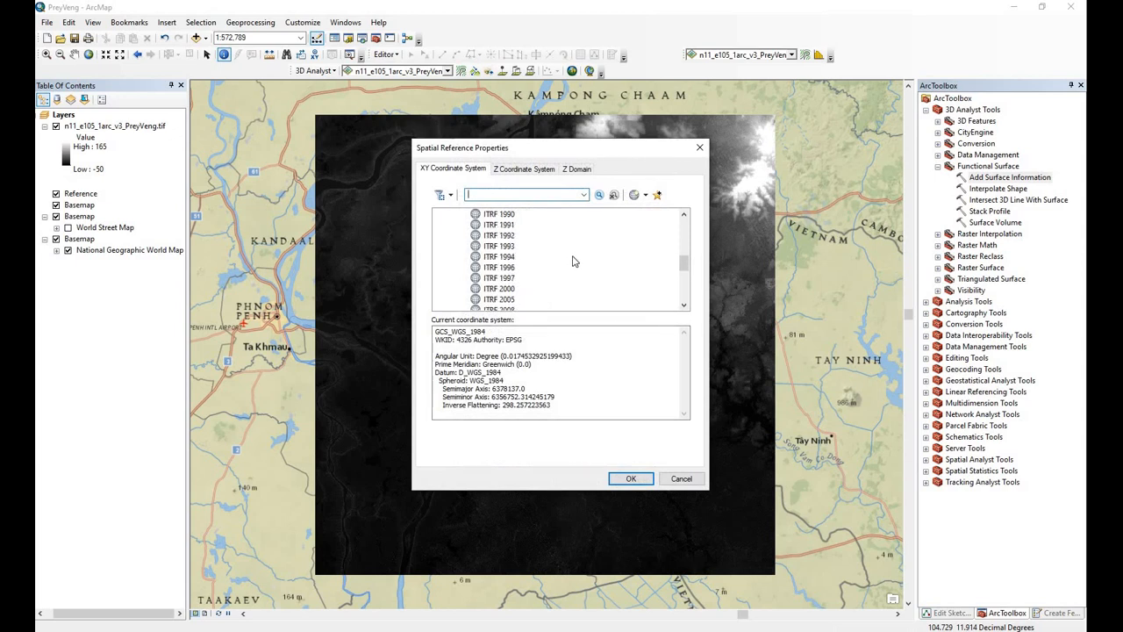
pyautogui.scroll(2, 535, 259)
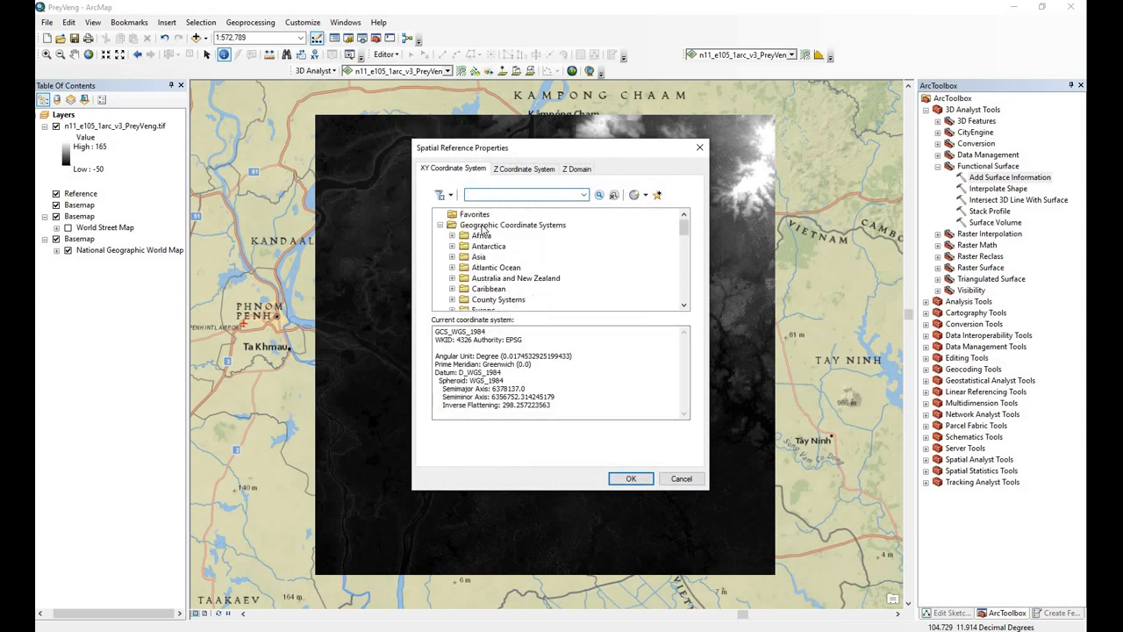
pyautogui.scroll(-4, 561, 279)
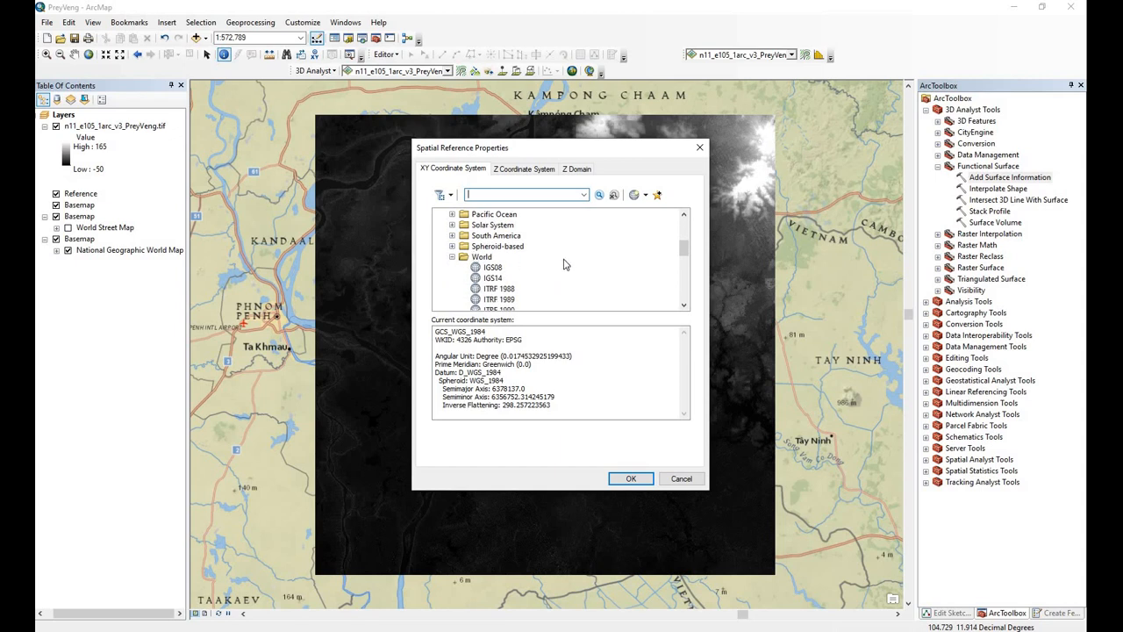
pyautogui.scroll(-5, 567, 267)
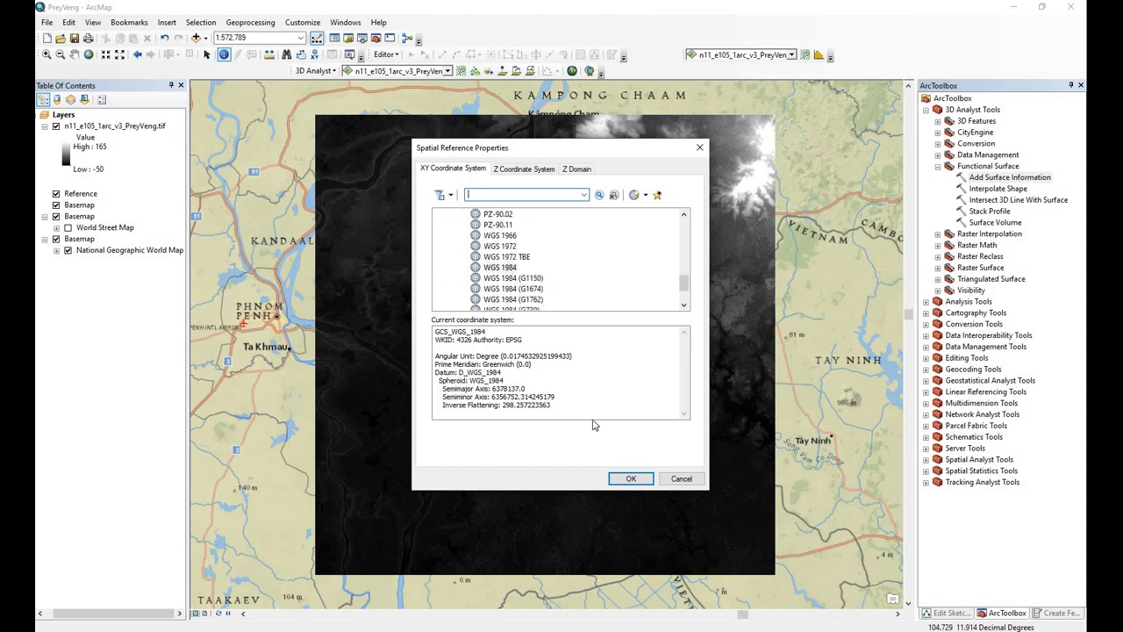
pyautogui.click(630, 480)
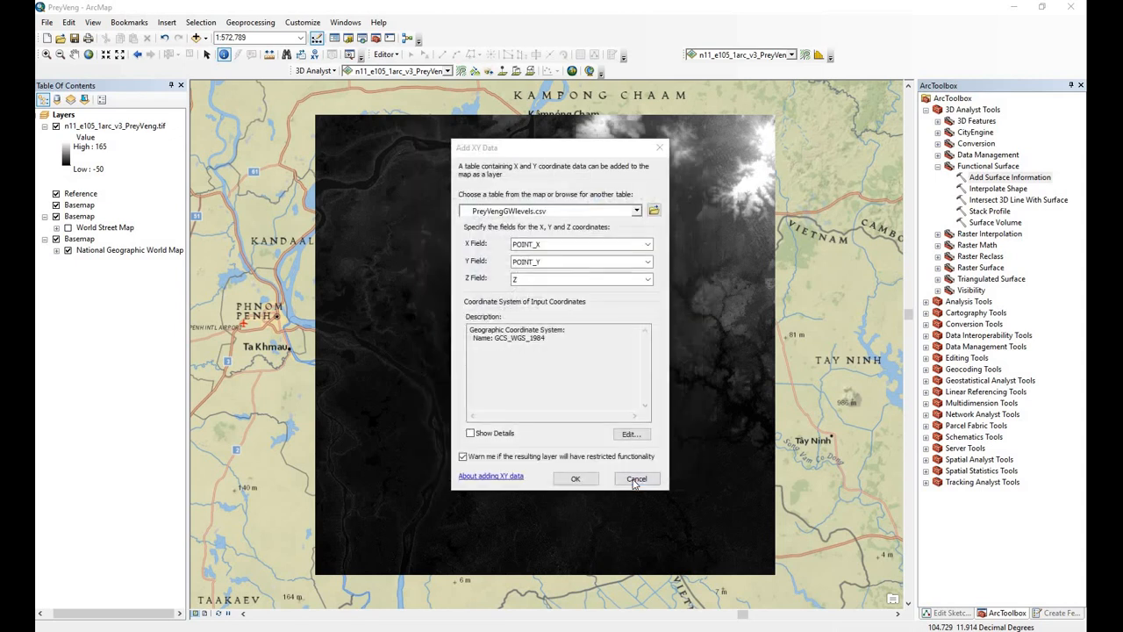
# - Add the PreyVengGWlevels.csv table to the map as a point event layer, accepting the missing Object-ID field
pyautogui.click(571, 485)
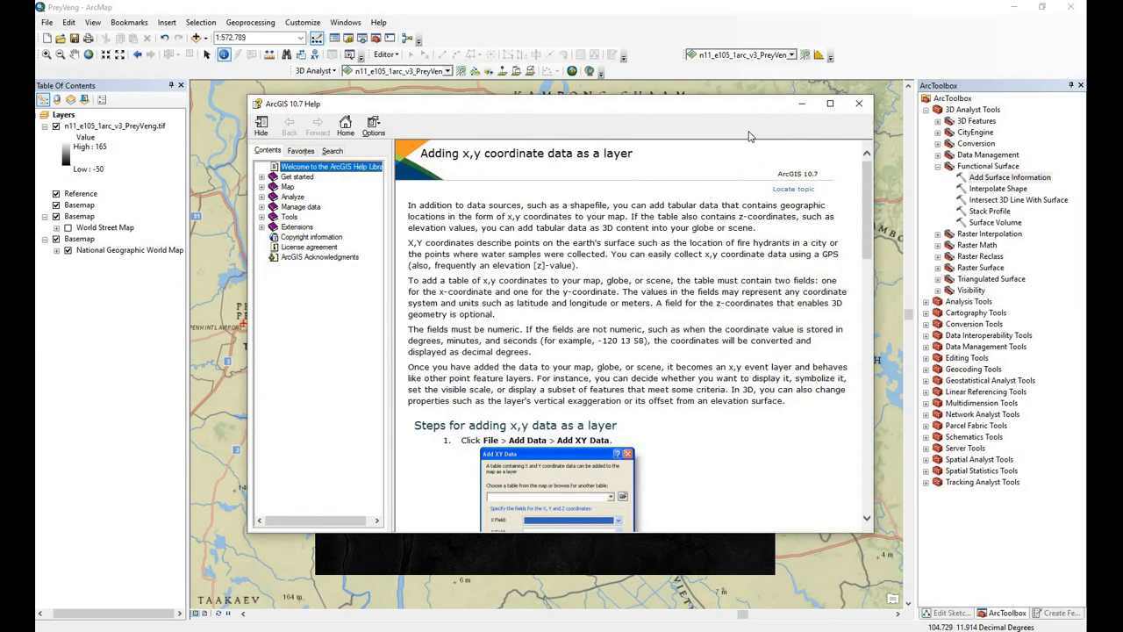
pyautogui.click(859, 104)
pyautogui.click(575, 479)
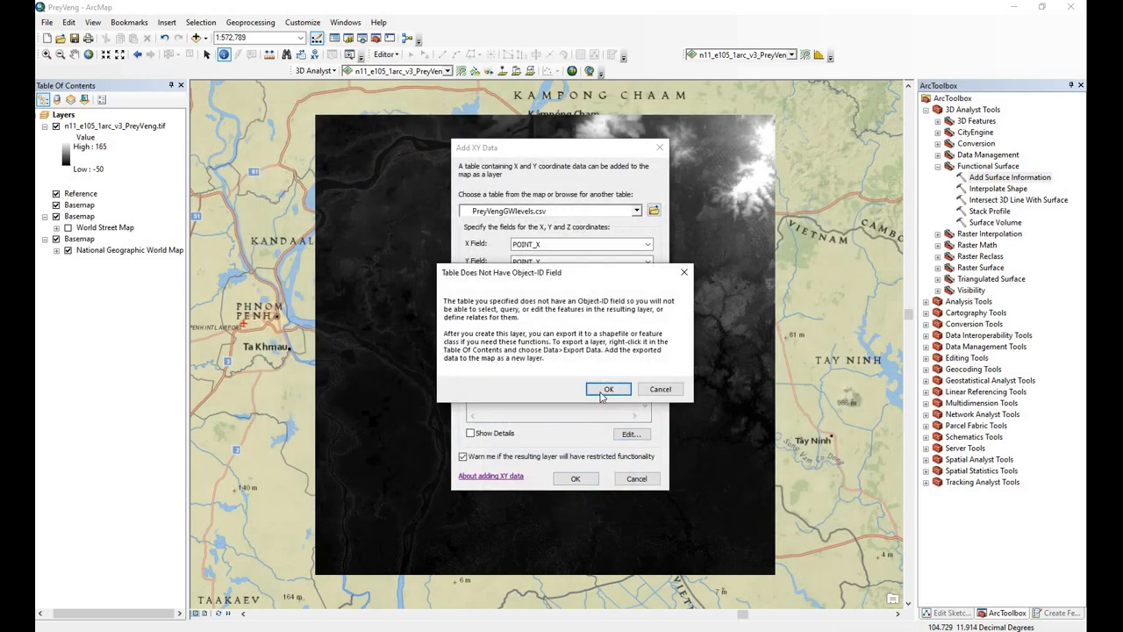
pyautogui.click(602, 393)
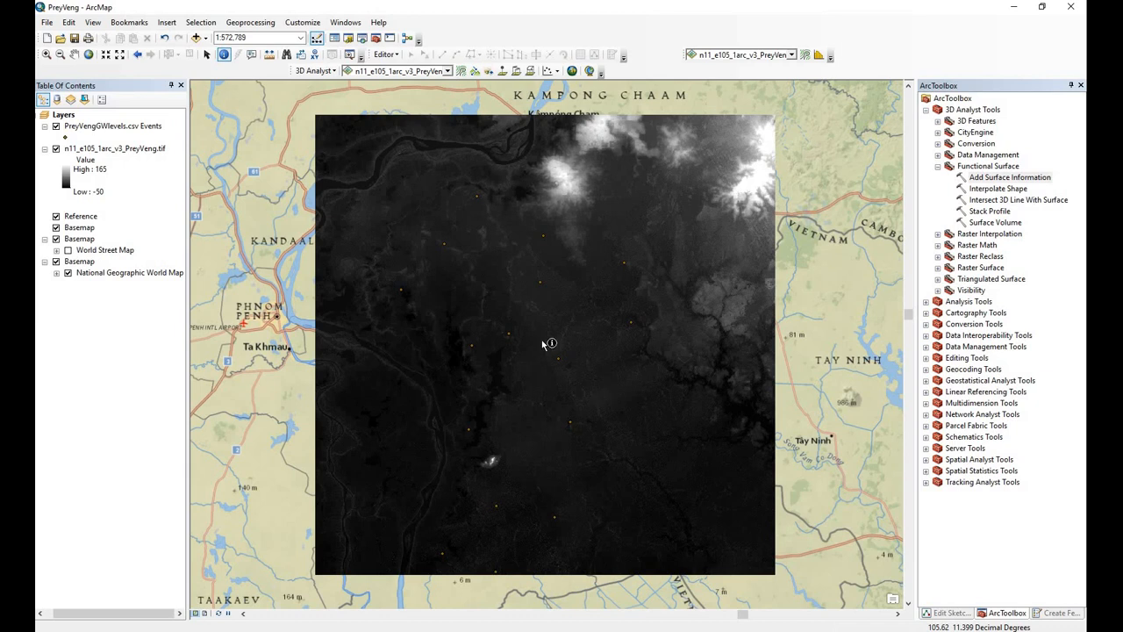
# - Export all features of the PreyVengGWlevels.csv Events layer to D:\MRC as shapefile PreyVengGWphases and add it to the map
pyautogui.rightClick(97, 128)
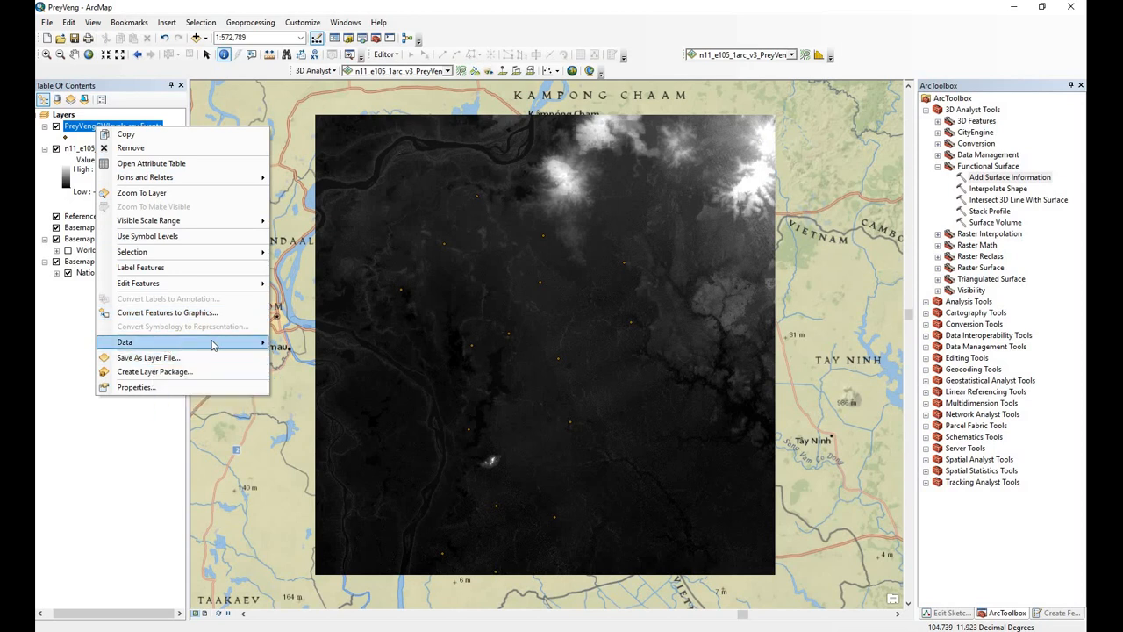
pyautogui.moveTo(215, 344)
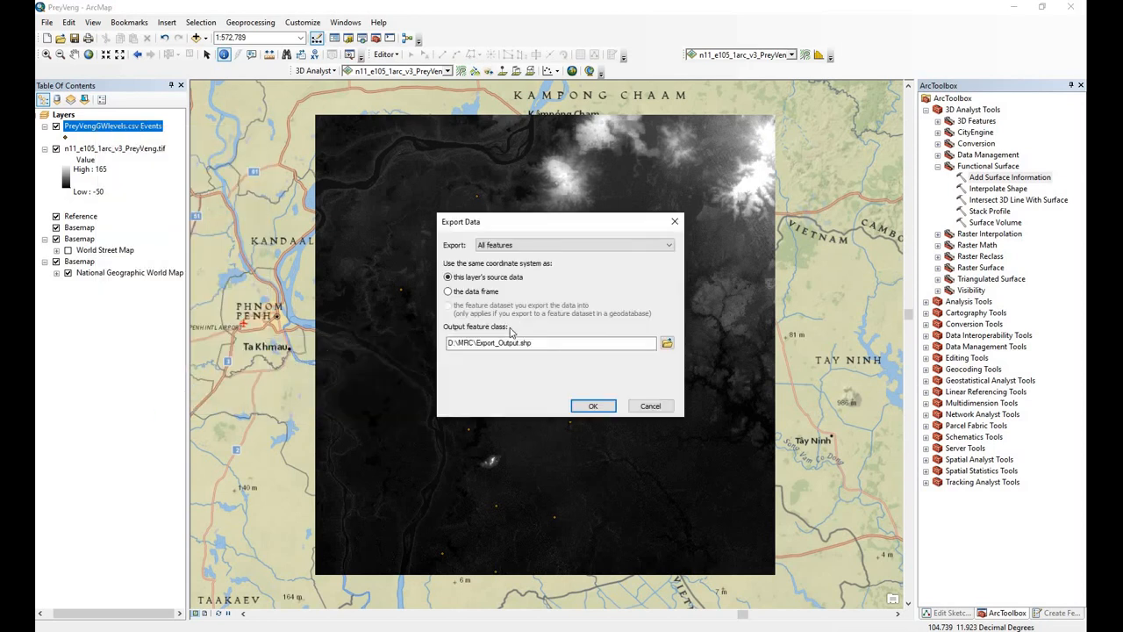
pyautogui.click(477, 343)
pyautogui.moveTo(478, 343); pyautogui.dragTo(515, 342)
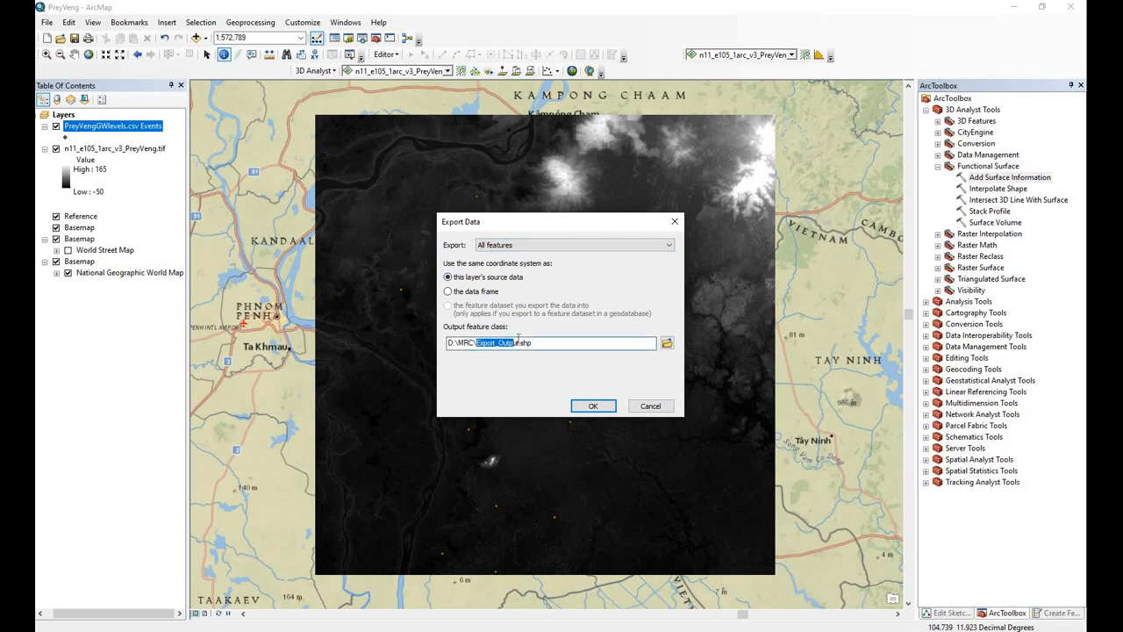
pyautogui.press('BackSpace')
pyautogui.write('PreyVengGWphases')
pyautogui.click(600, 405)
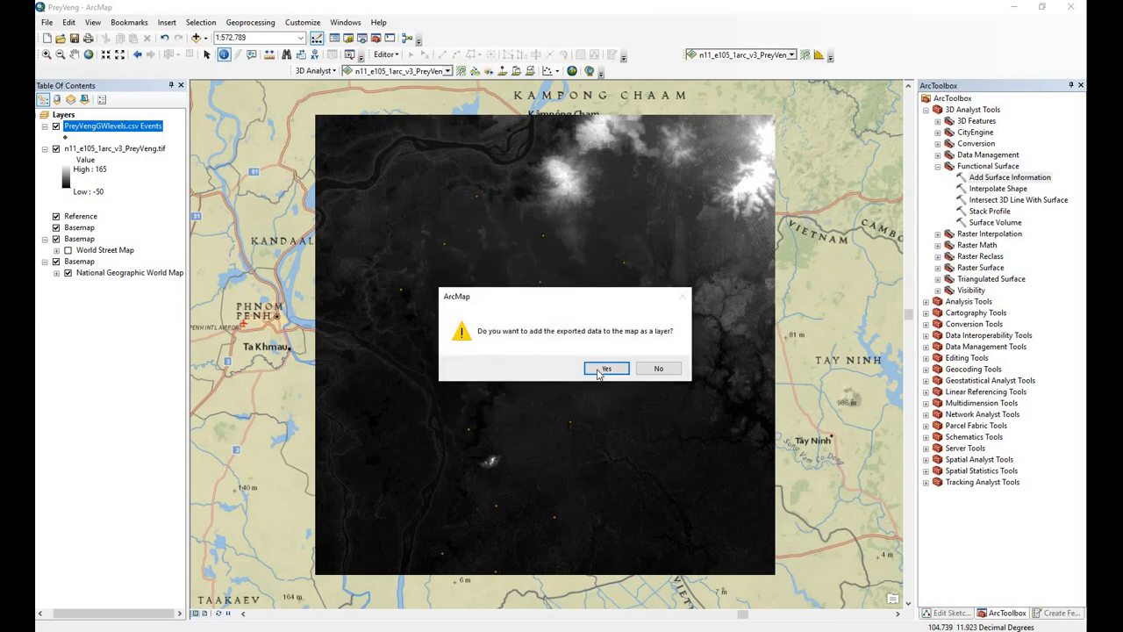
pyautogui.click(603, 369)
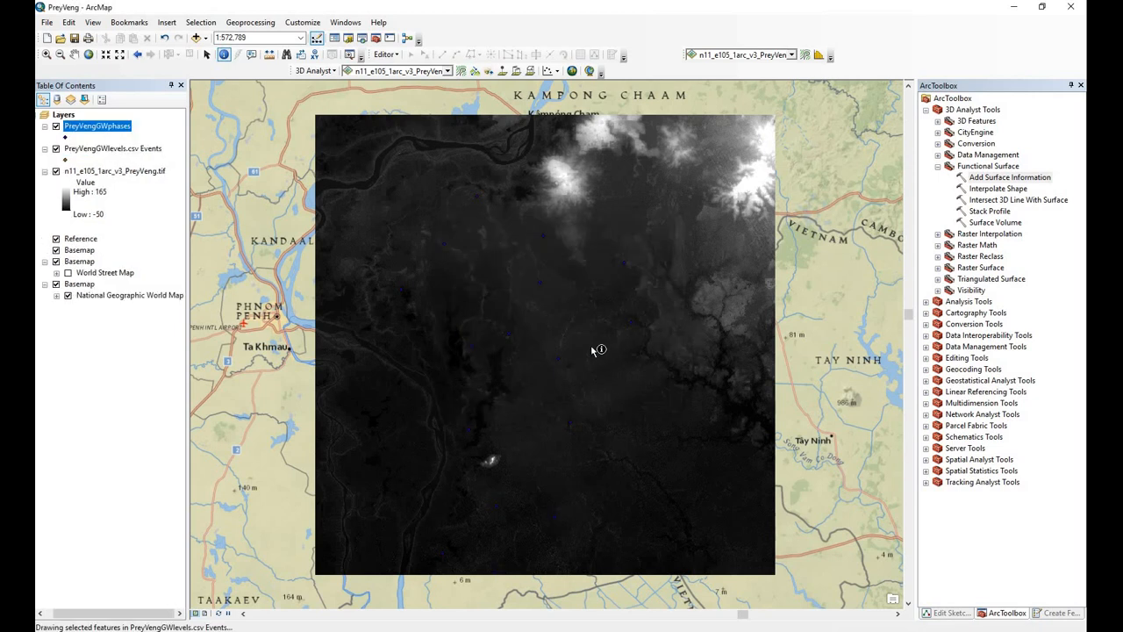
# - Remove the PreyVengGWlevels.csv Events layer from the map
pyautogui.rightClick(125, 153)
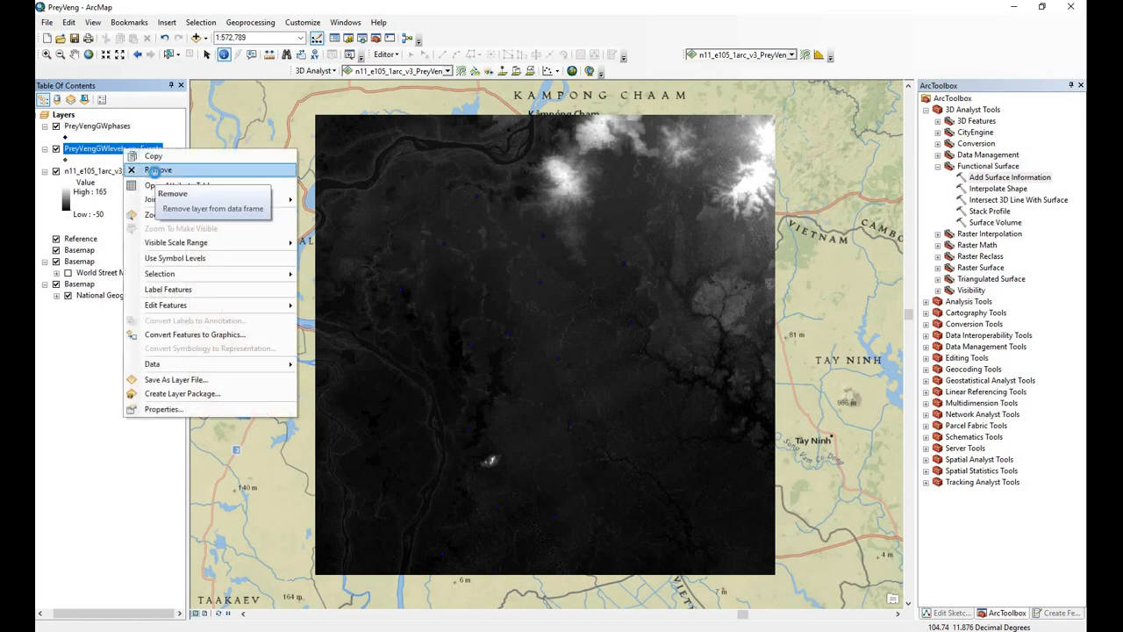
pyautogui.click(81, 136)
pyautogui.press('Delete')
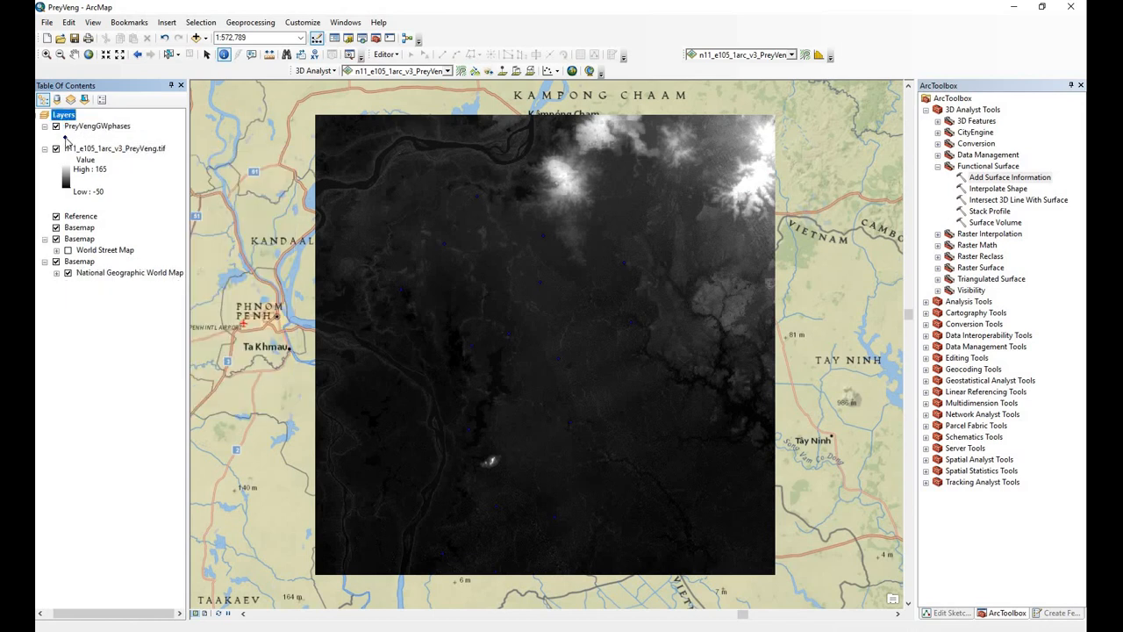
# - Change the PreyVengGWphases point symbol to the green Circle 2 at size 18
pyautogui.click(65, 137)
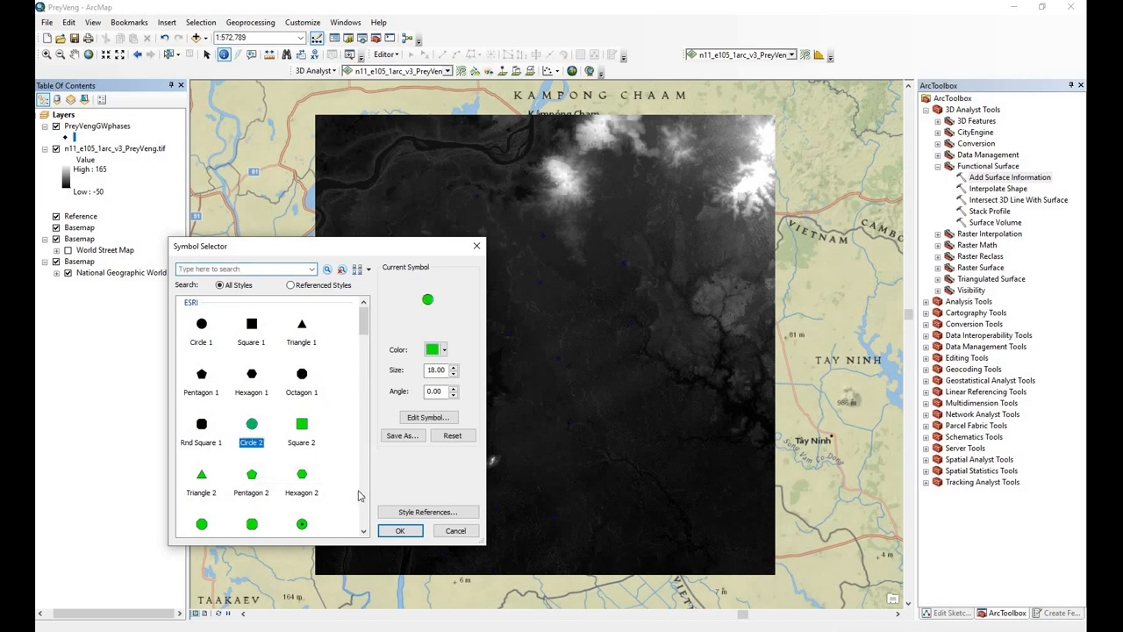
pyautogui.click(399, 530)
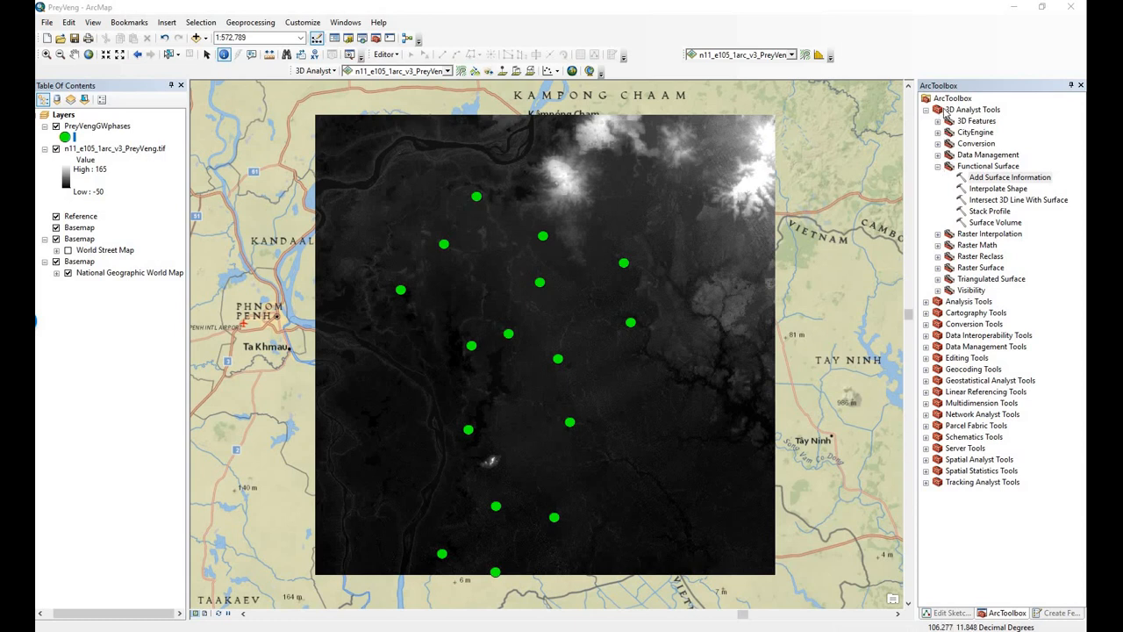
# - Open the Kriging tool from the 3D Analyst Raster Interpolation tools and hide the n11_e105_1arc_v3_PreyVeng.tif layer
pyautogui.click(927, 110)
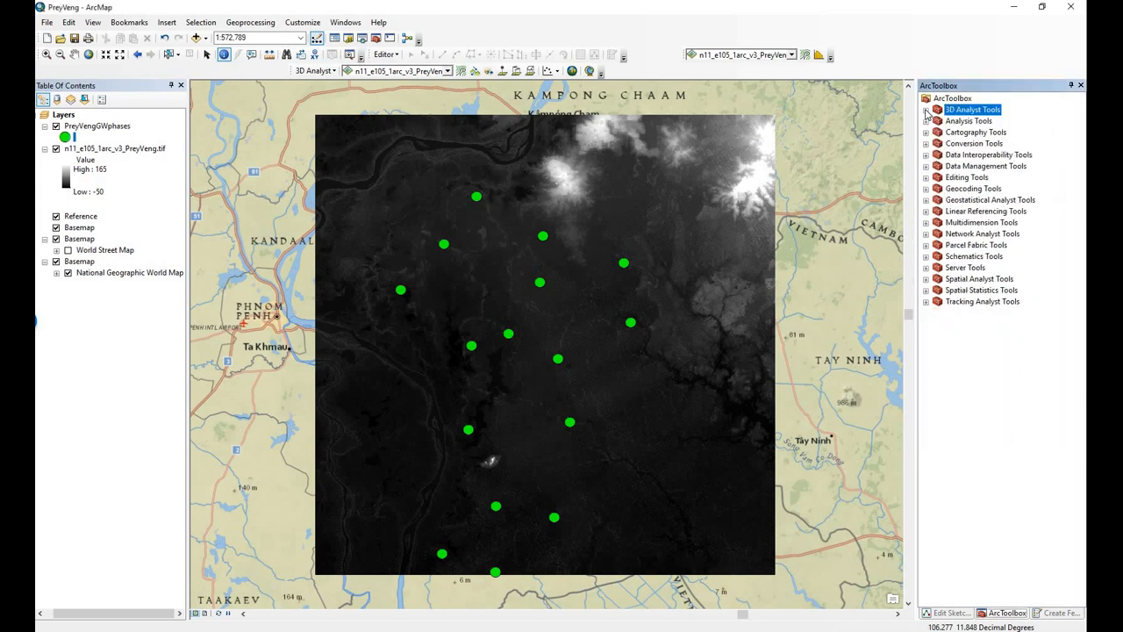
pyautogui.click(926, 110)
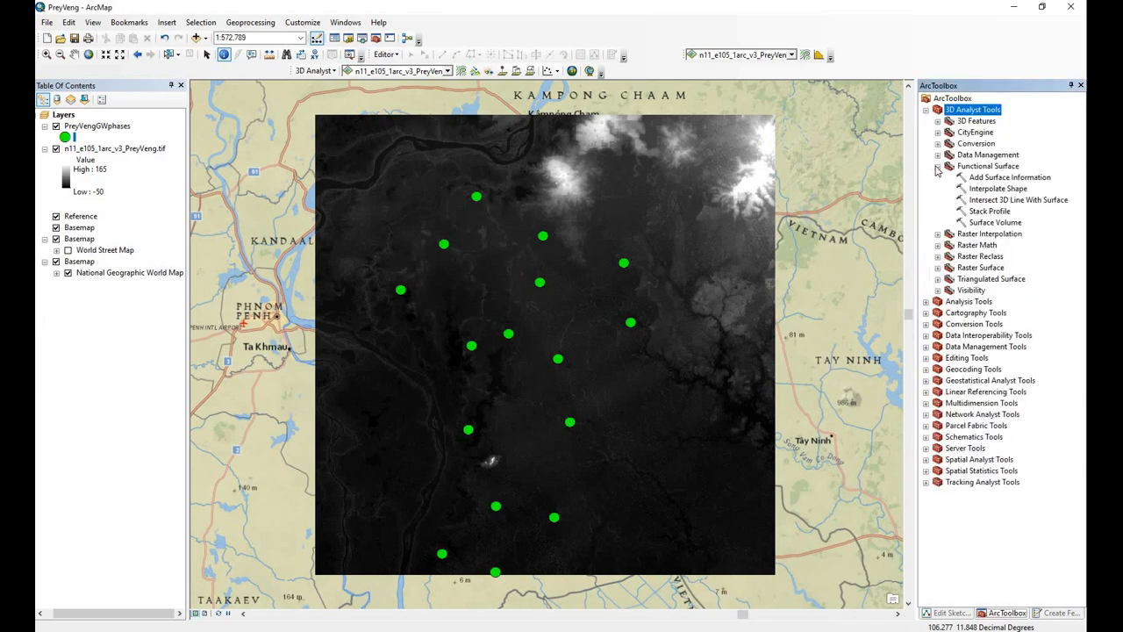
pyautogui.click(936, 166)
pyautogui.click(937, 178)
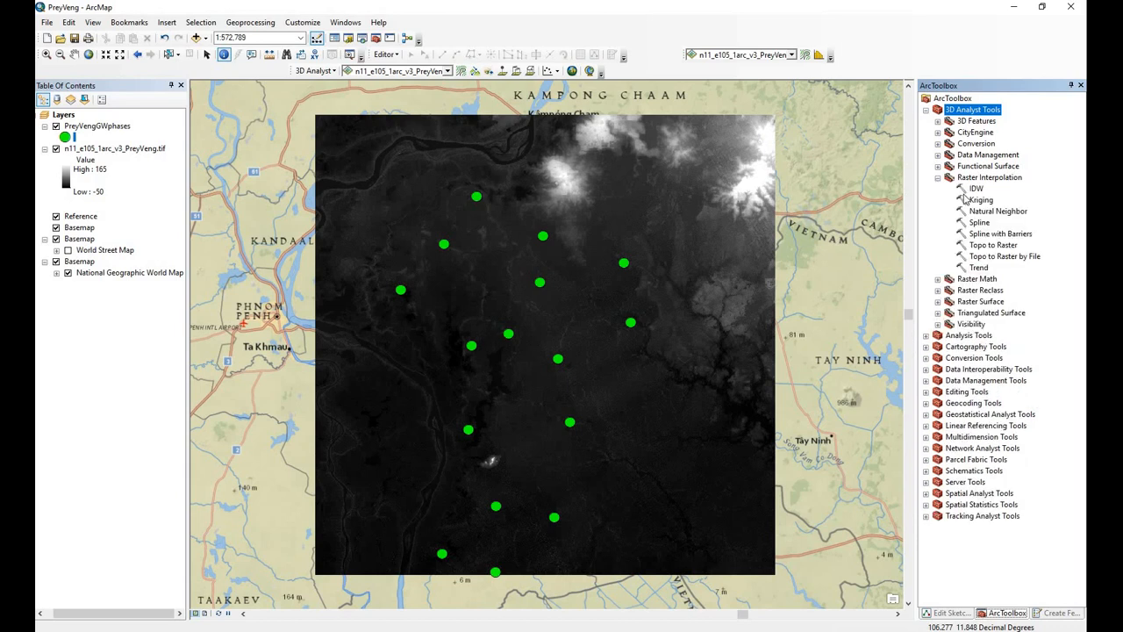
pyautogui.doubleClick(981, 200)
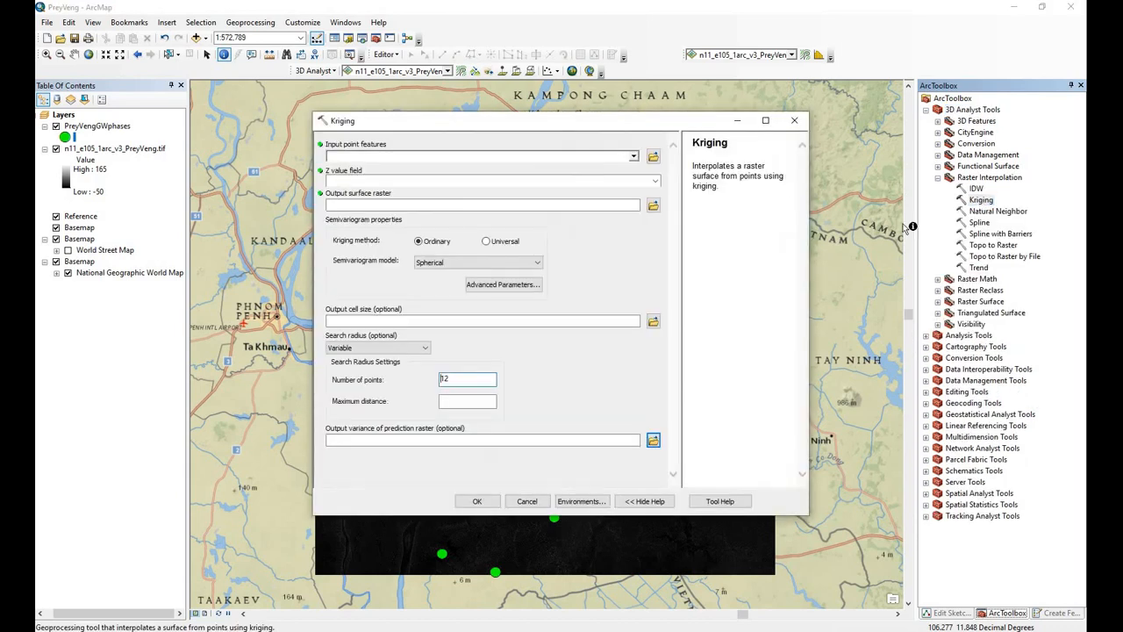
pyautogui.click(57, 149)
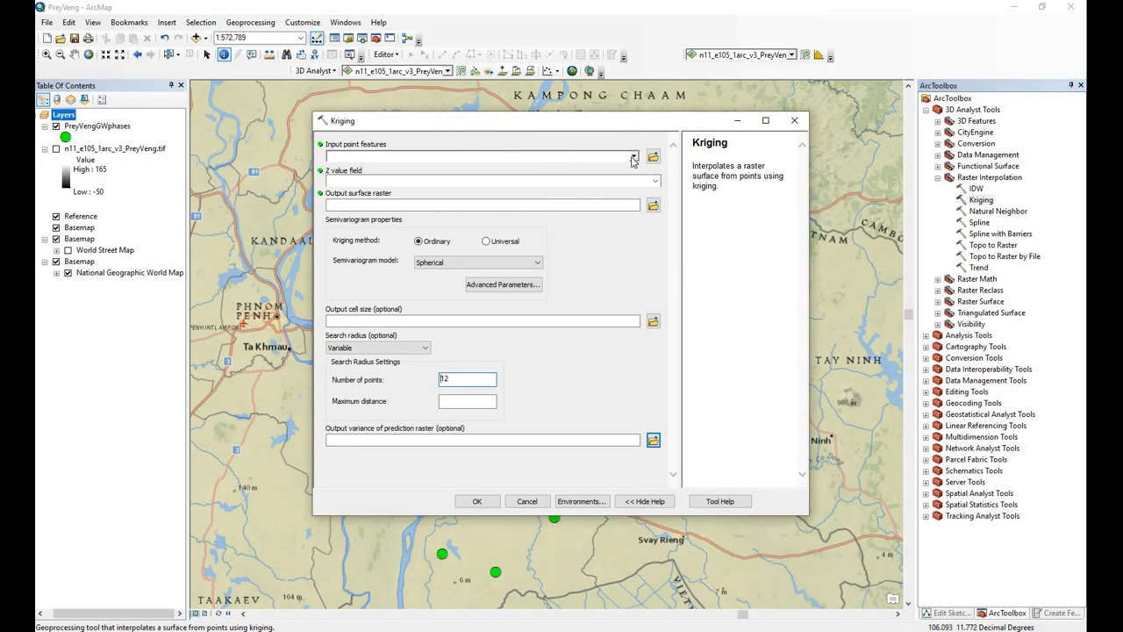
# - Interpolate the Phase1gw field of PreyVengGWphases with ordinary Kriging, saving the output surface raster as D:\MRC\PVphase1
pyautogui.click(634, 158)
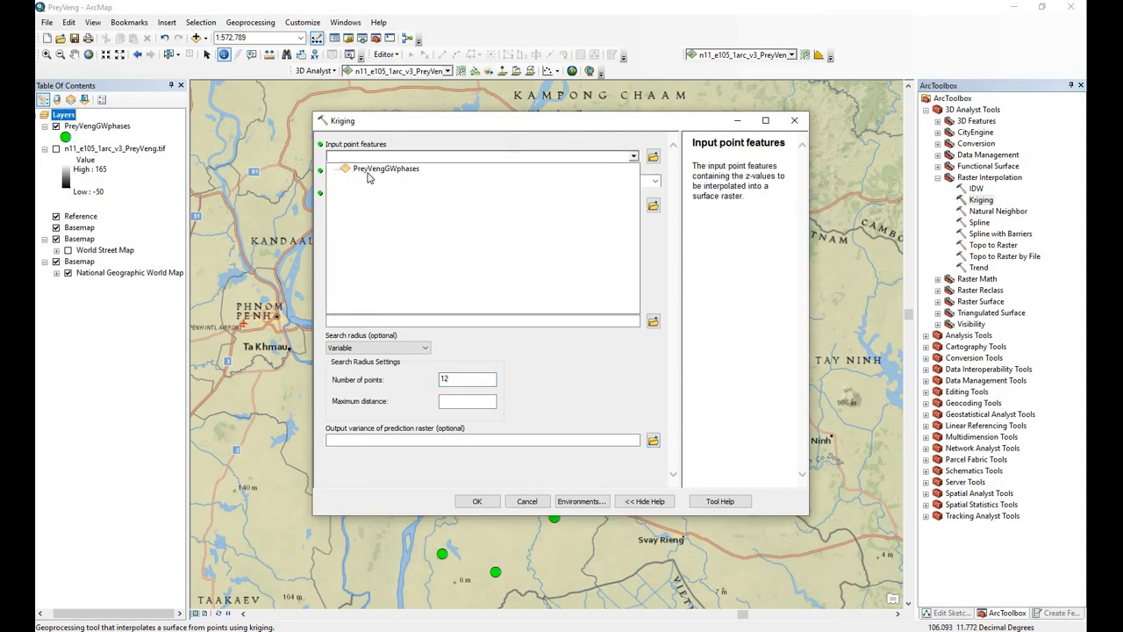
pyautogui.click(370, 171)
pyautogui.click(654, 181)
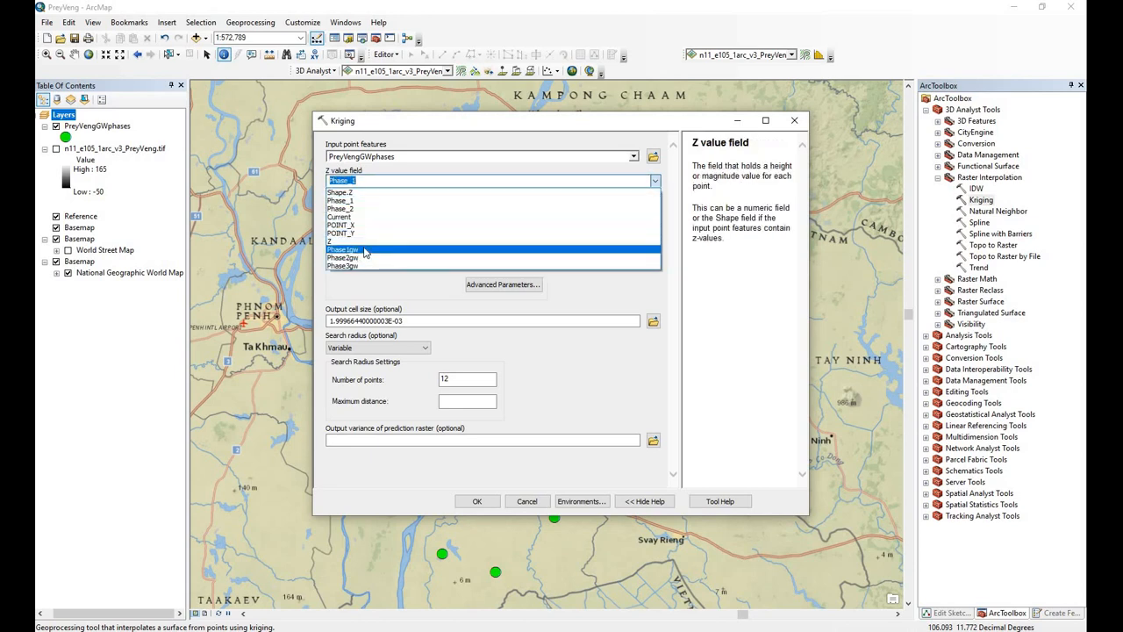
pyautogui.click(367, 251)
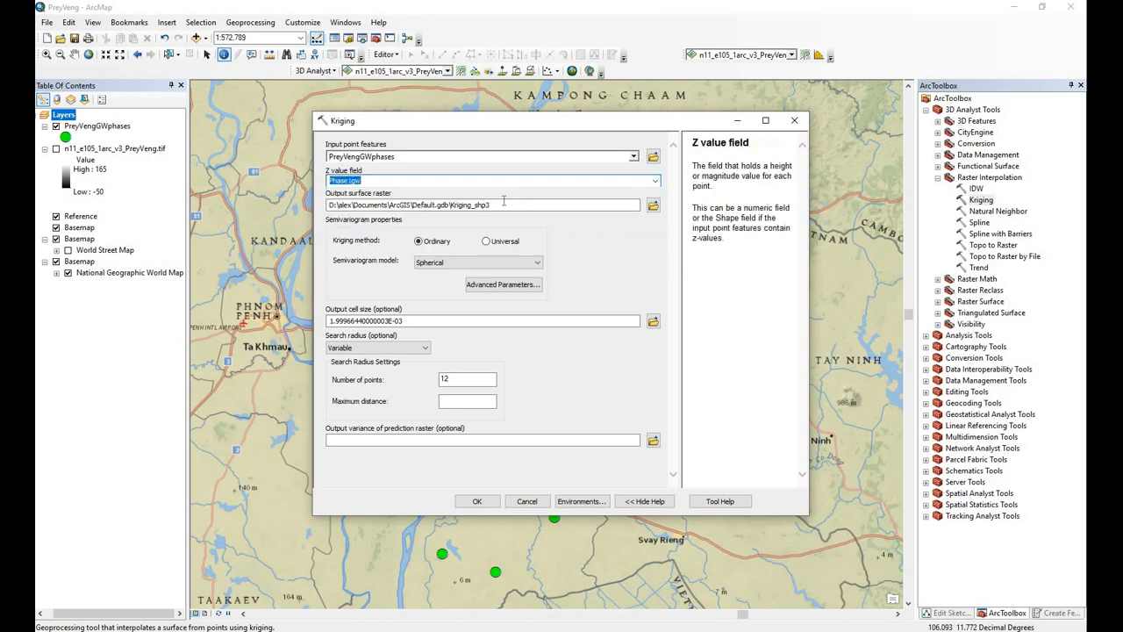
pyautogui.click(653, 205)
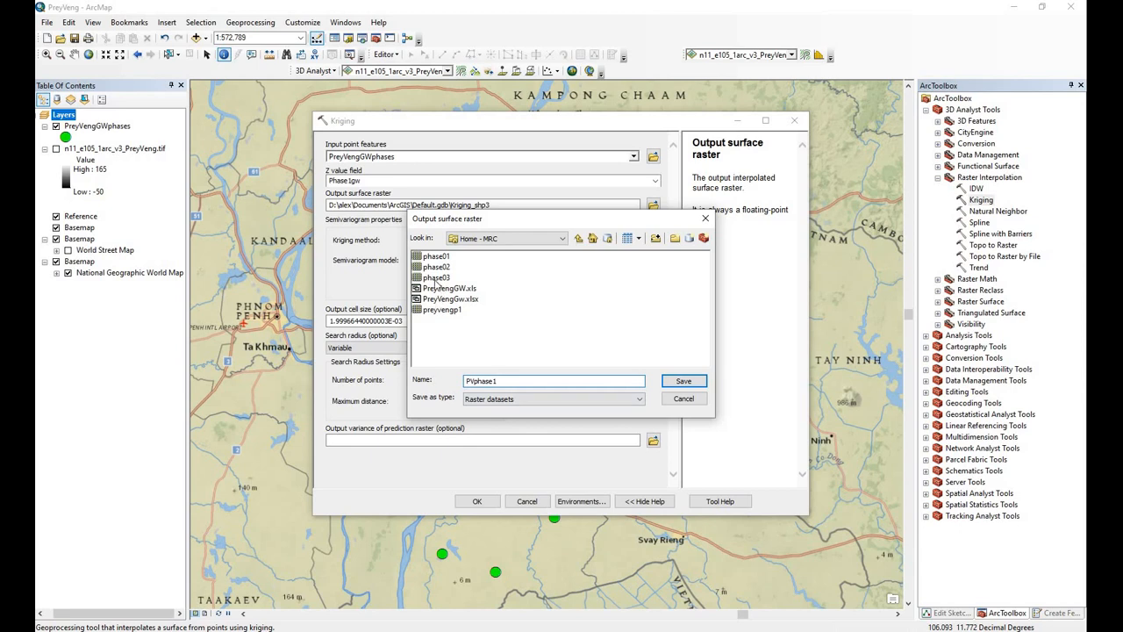
pyautogui.click(683, 383)
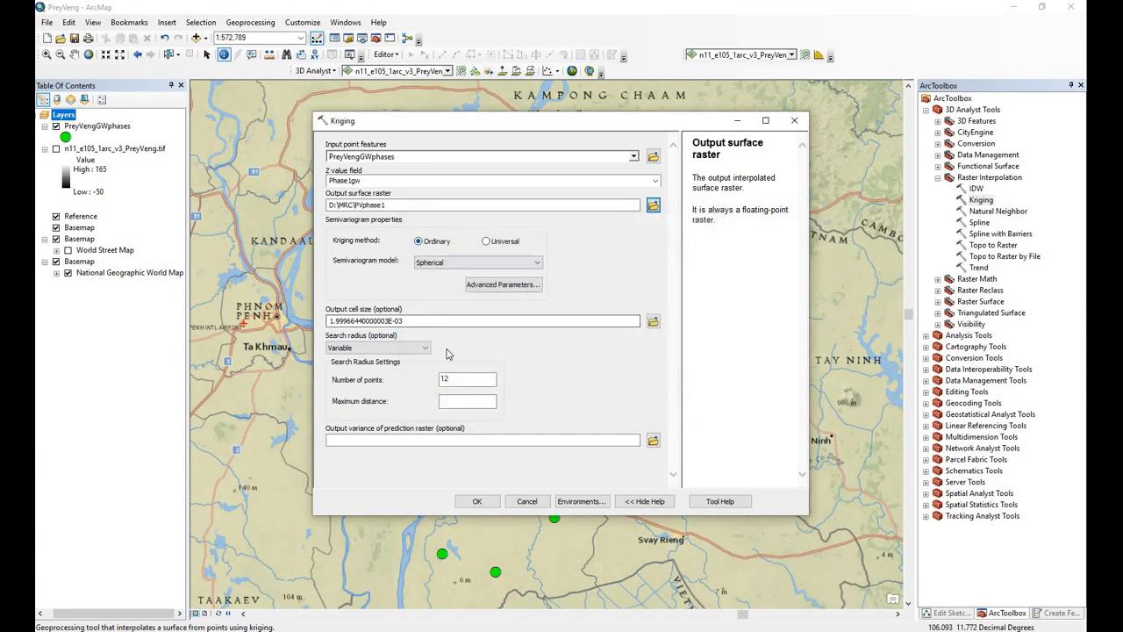
pyautogui.click(478, 503)
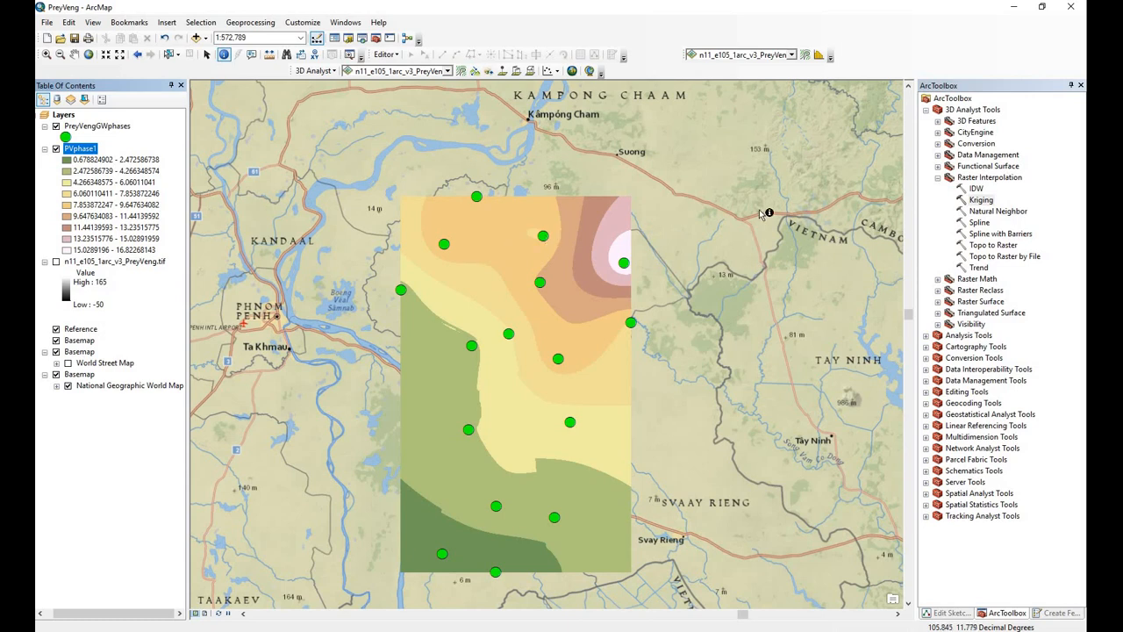
# - Run Kriging on PreyVengGWphases with Phase2gw as the Z value field and D:\MRC\pvphase2 as the output surface raster
pyautogui.doubleClick(979, 200)
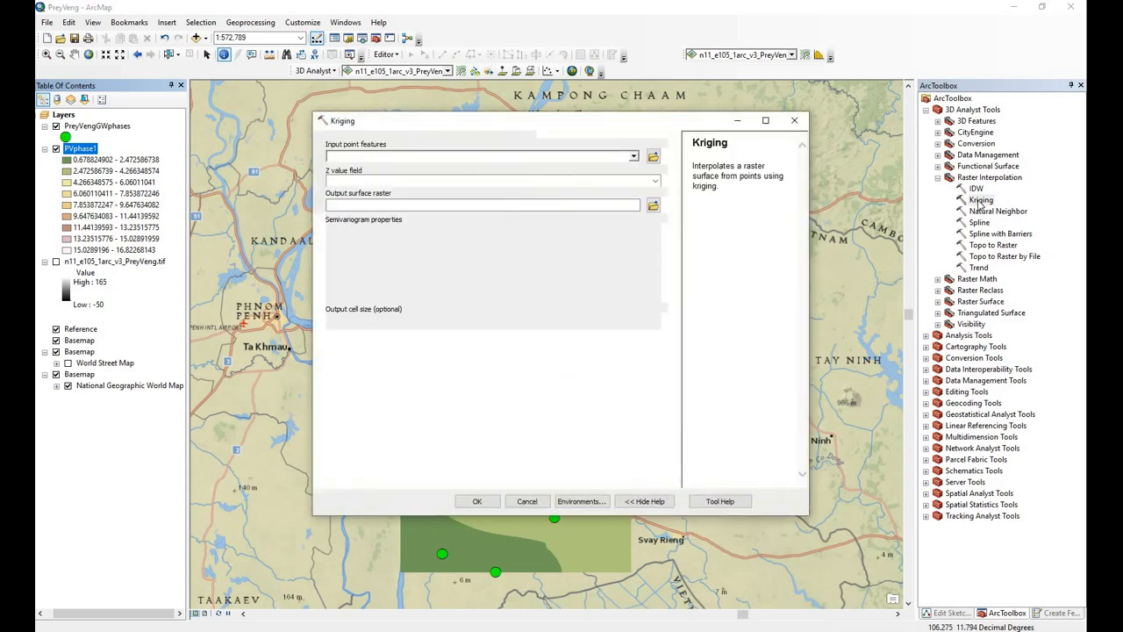
pyautogui.click(632, 157)
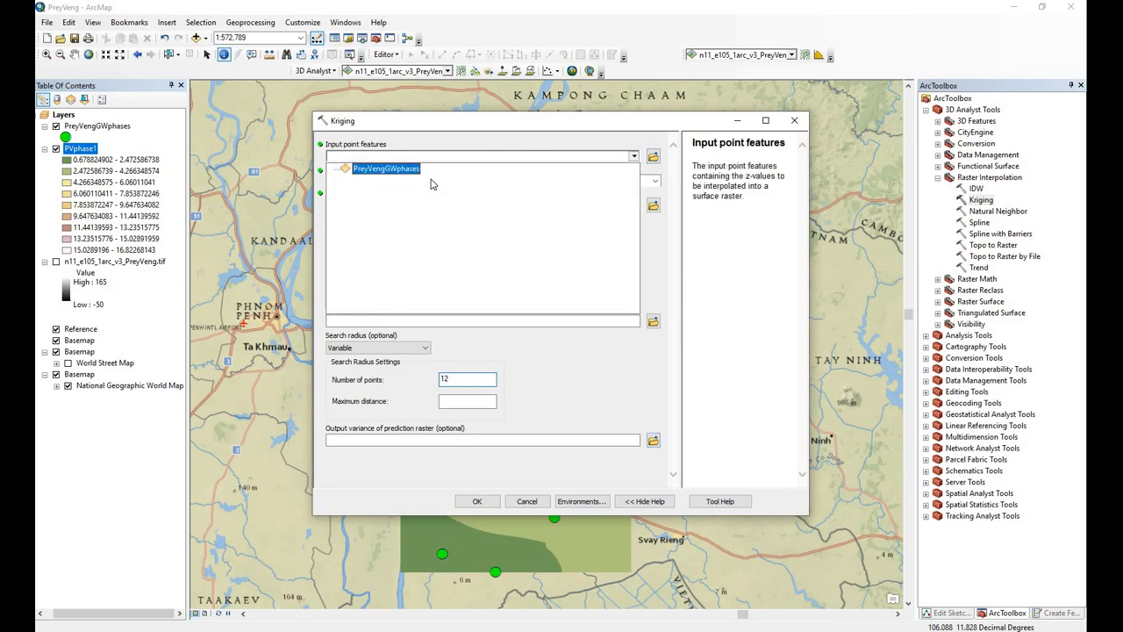
pyautogui.click(390, 169)
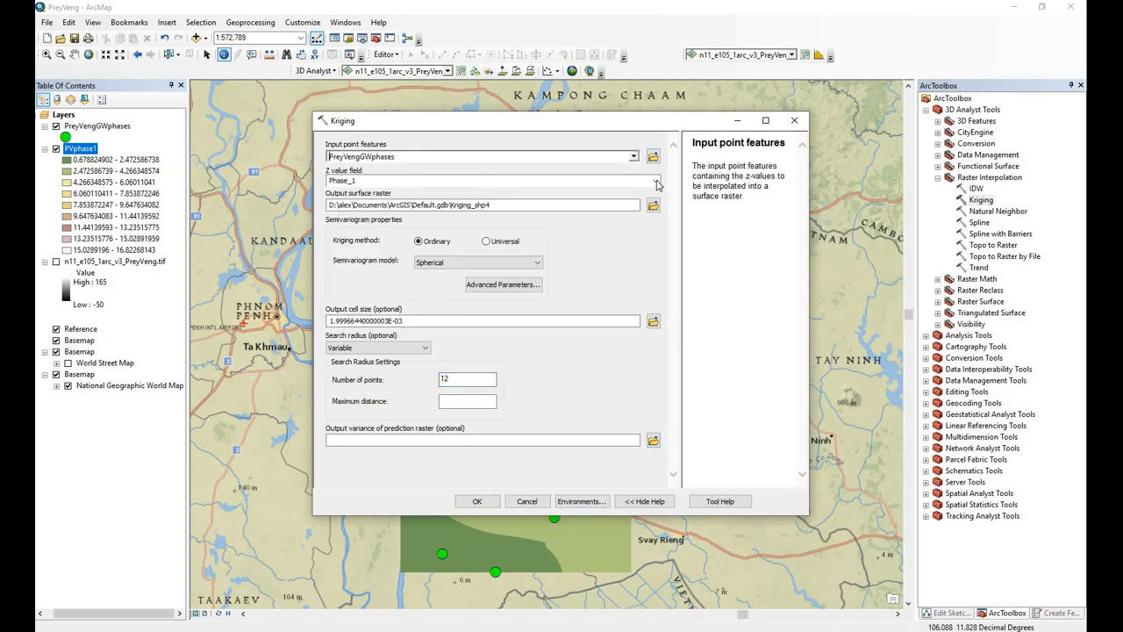
pyautogui.click(654, 180)
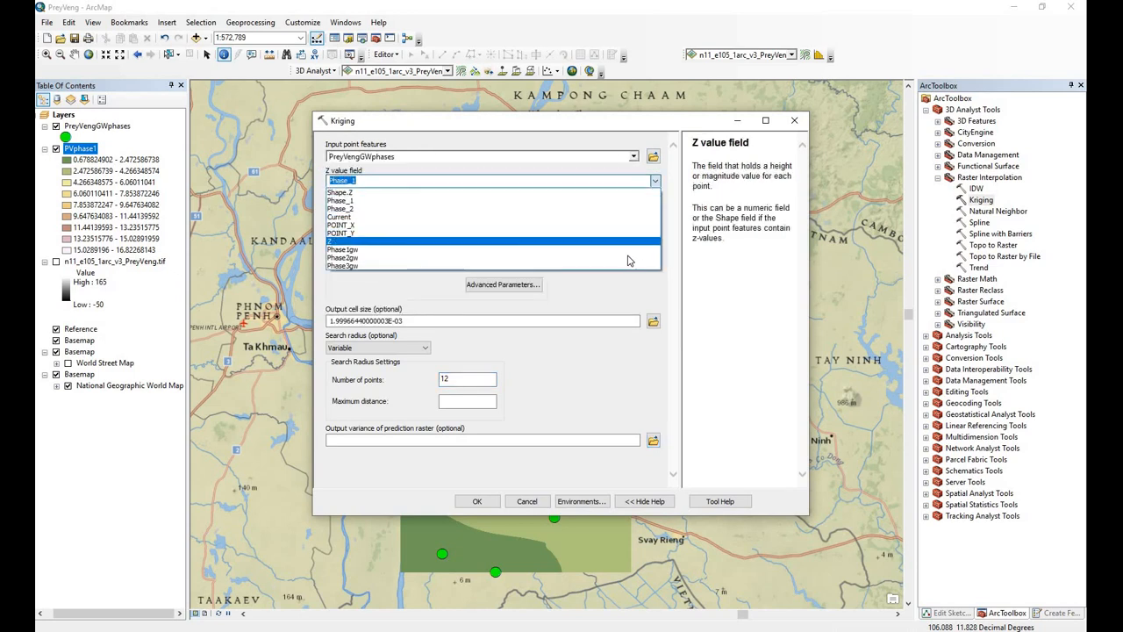
pyautogui.click(628, 261)
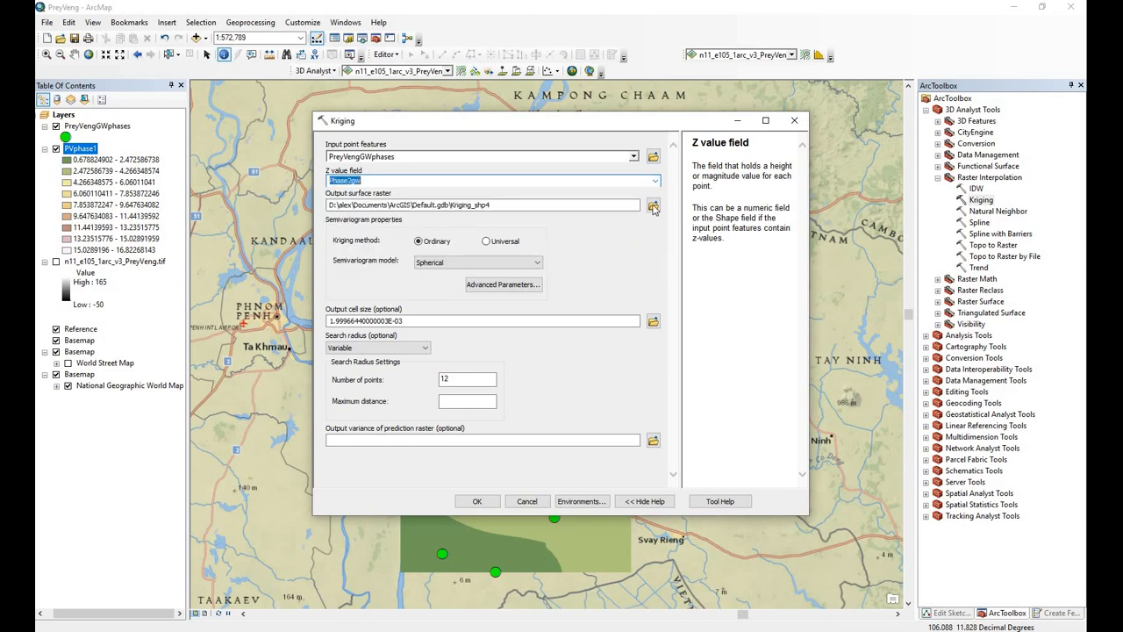
pyautogui.click(653, 206)
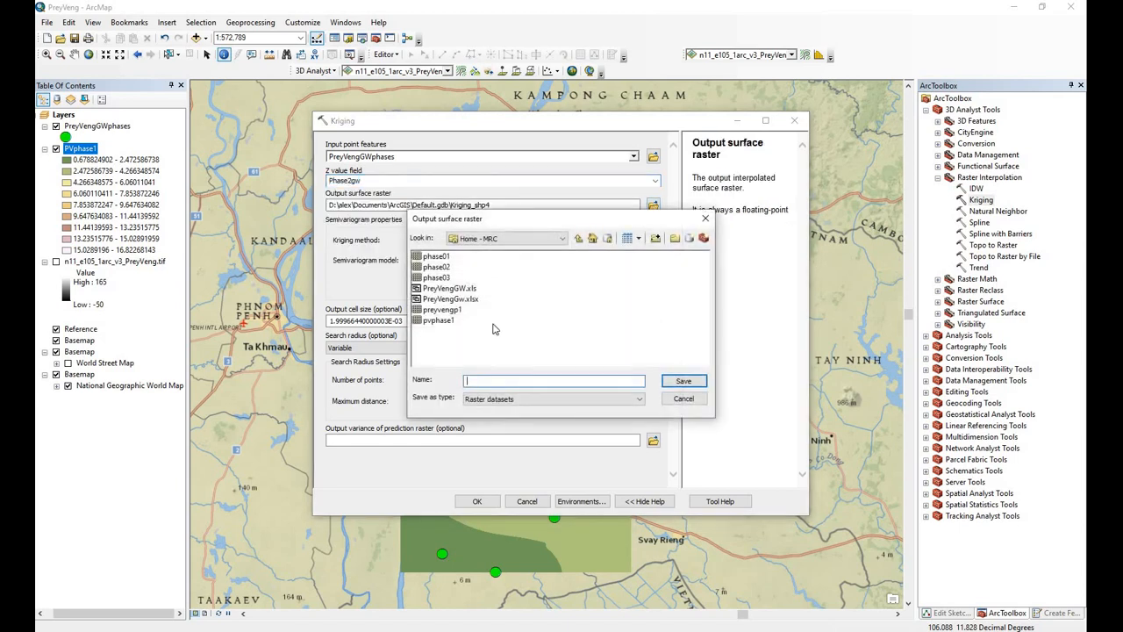
pyautogui.click(438, 321)
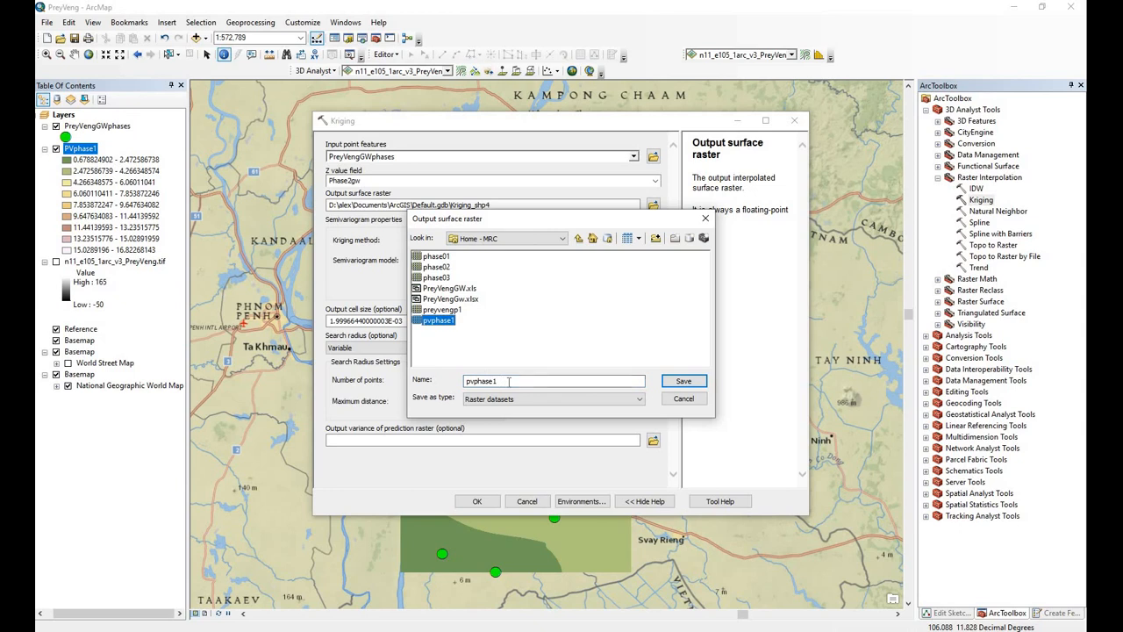
pyautogui.click(509, 381)
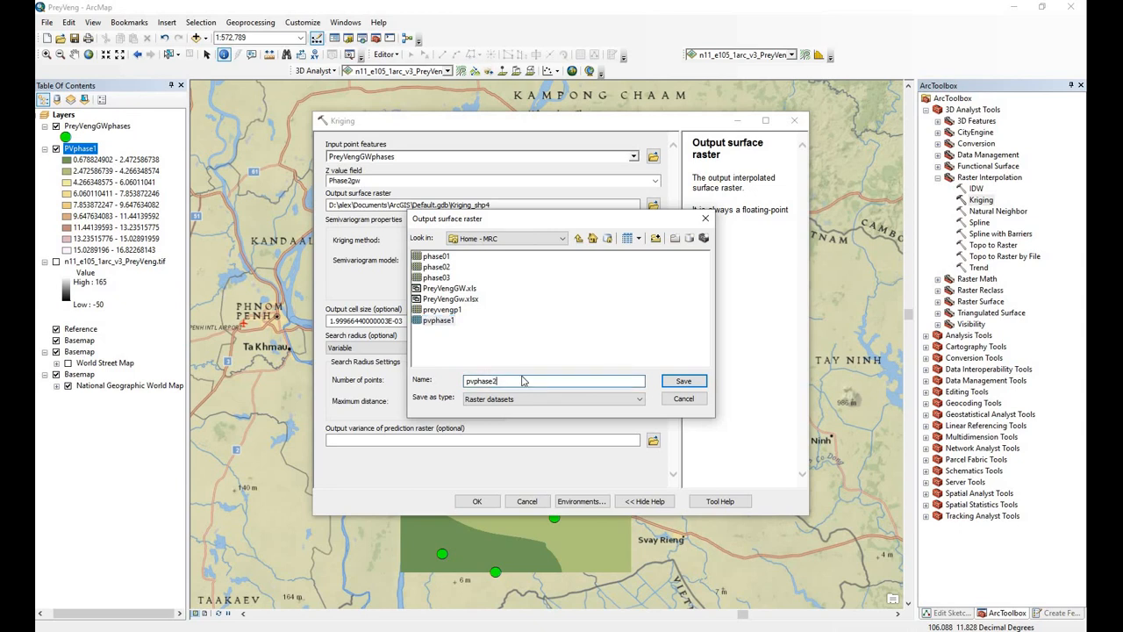
pyautogui.click(684, 382)
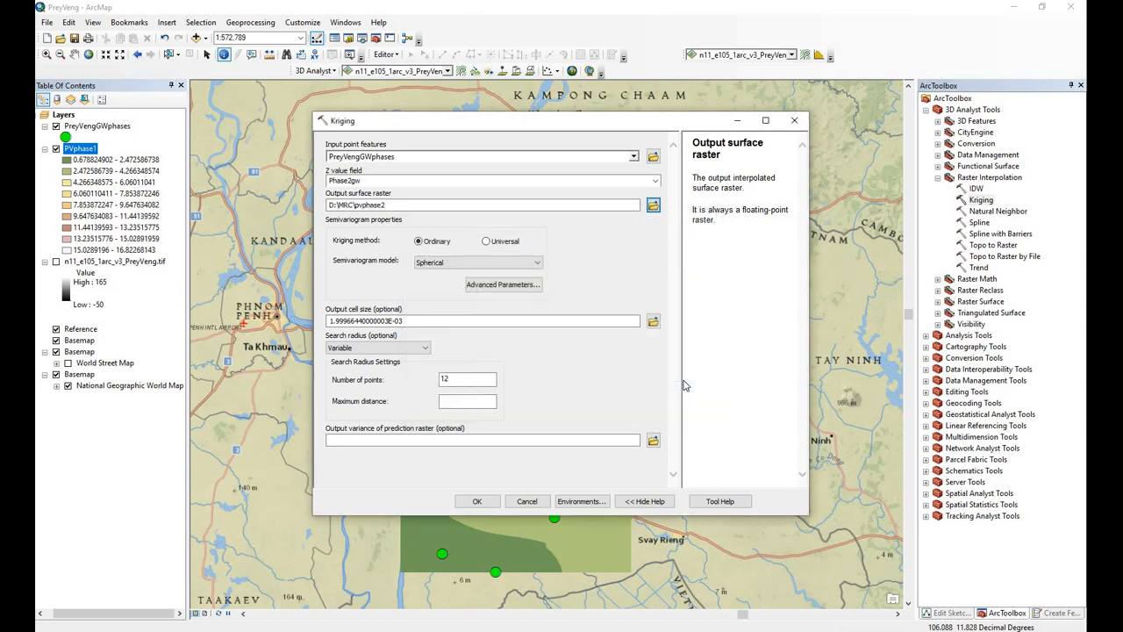
pyautogui.click(477, 501)
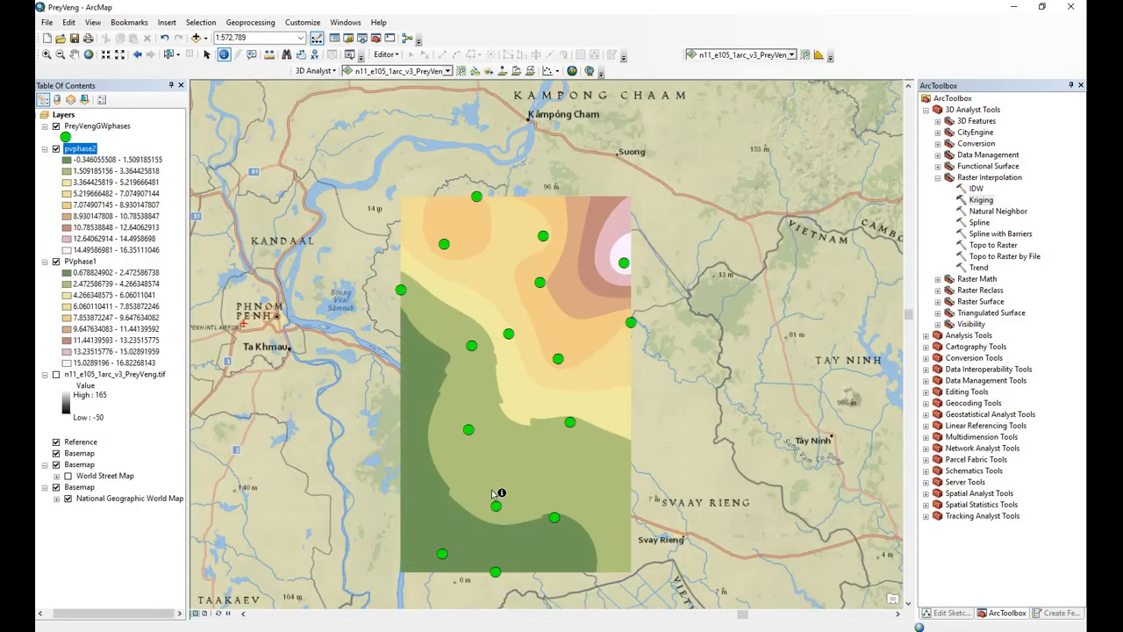
# - Create the phase 3 Kriging surface from the Phase3gw field of PreyVengGWphases, saved as D:\MRC\pvphase3
pyautogui.doubleClick(981, 200)
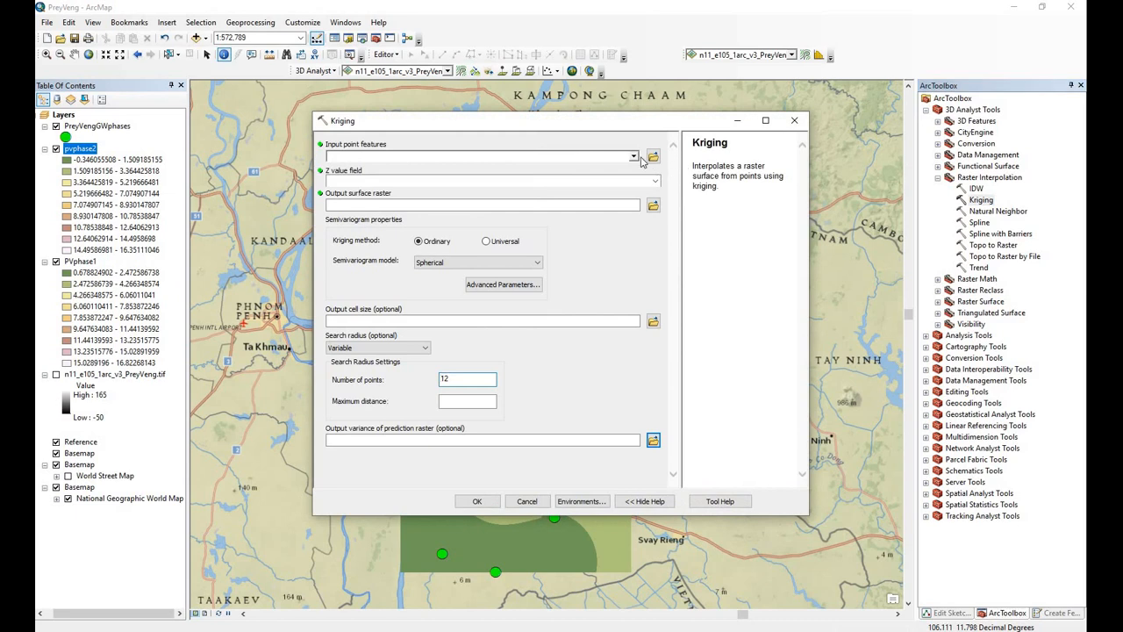
pyautogui.click(633, 157)
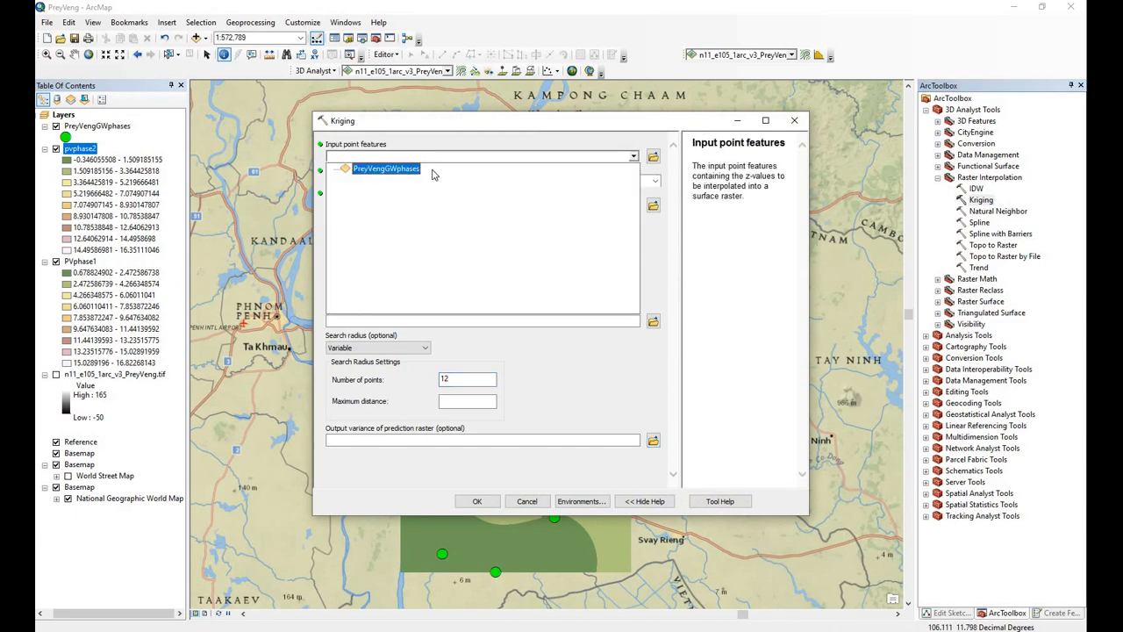
pyautogui.click(373, 169)
pyautogui.click(653, 181)
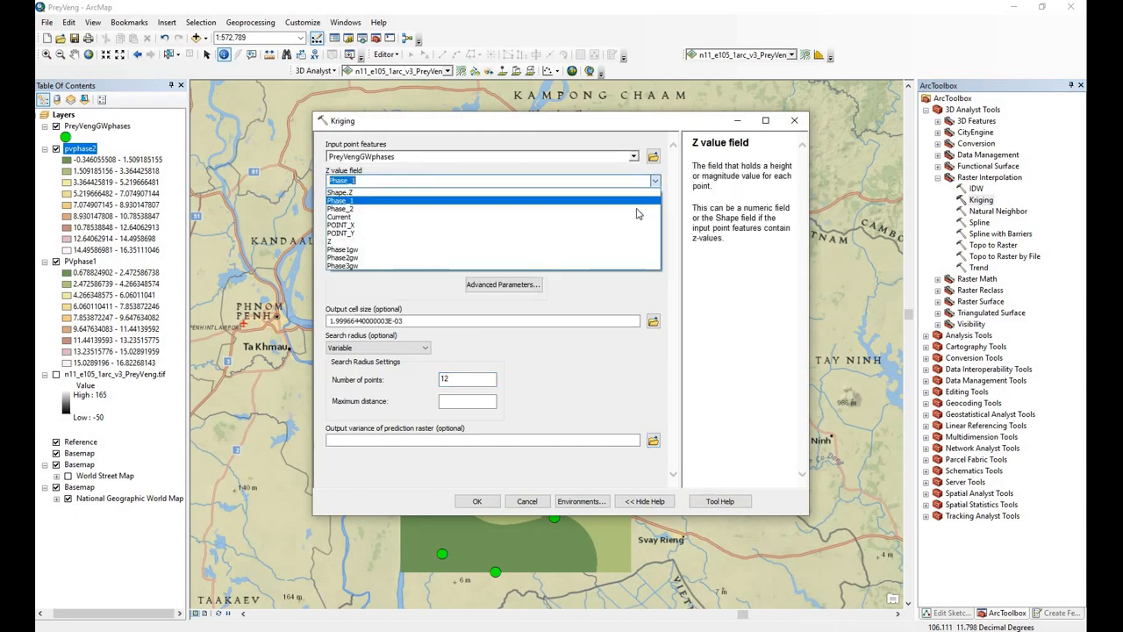
pyautogui.click(653, 181)
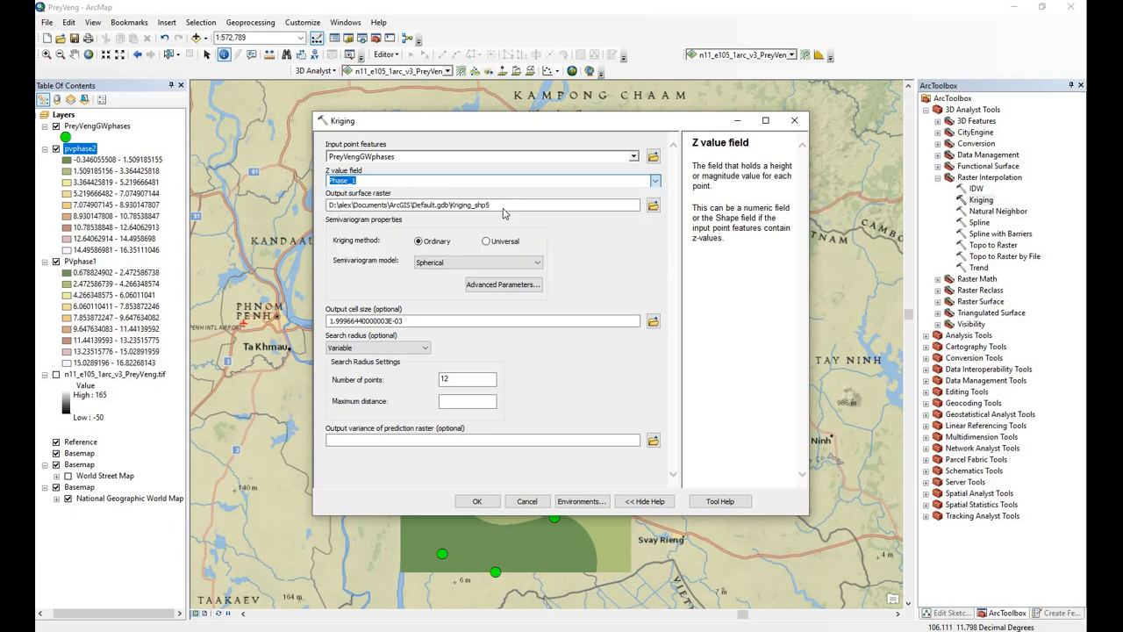
pyautogui.click(653, 180)
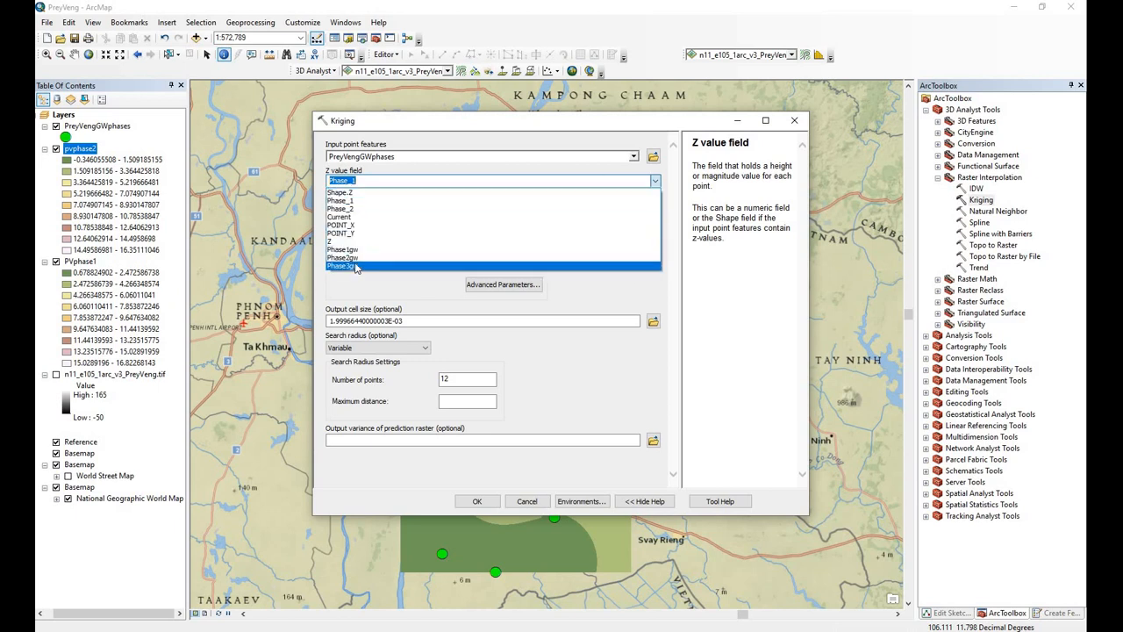
pyautogui.click(361, 264)
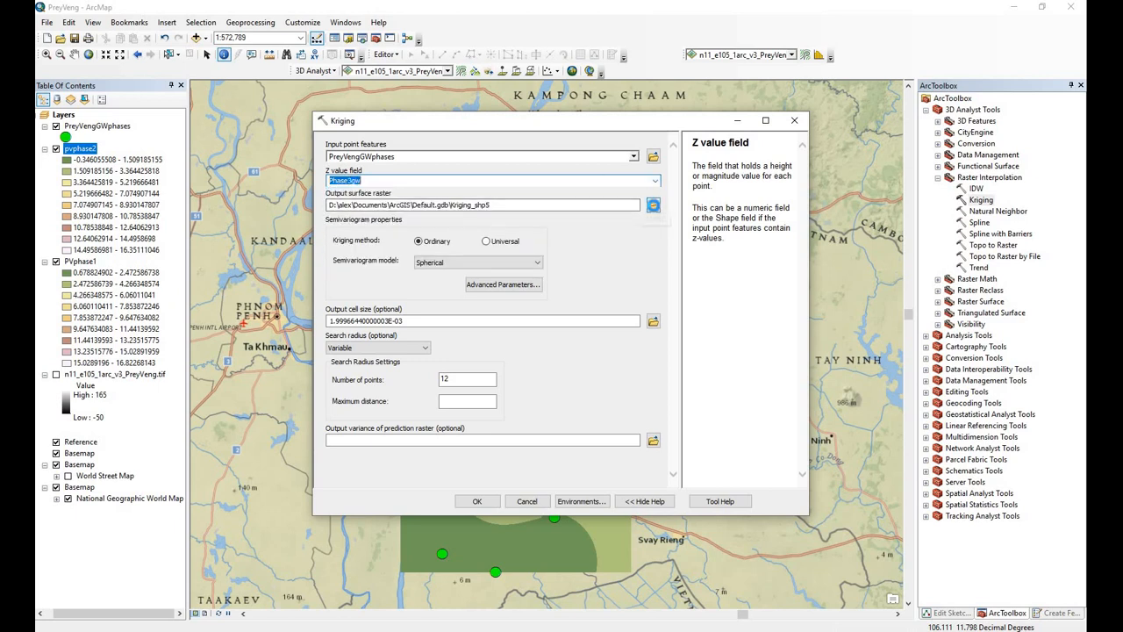
pyautogui.click(653, 205)
pyautogui.click(439, 330)
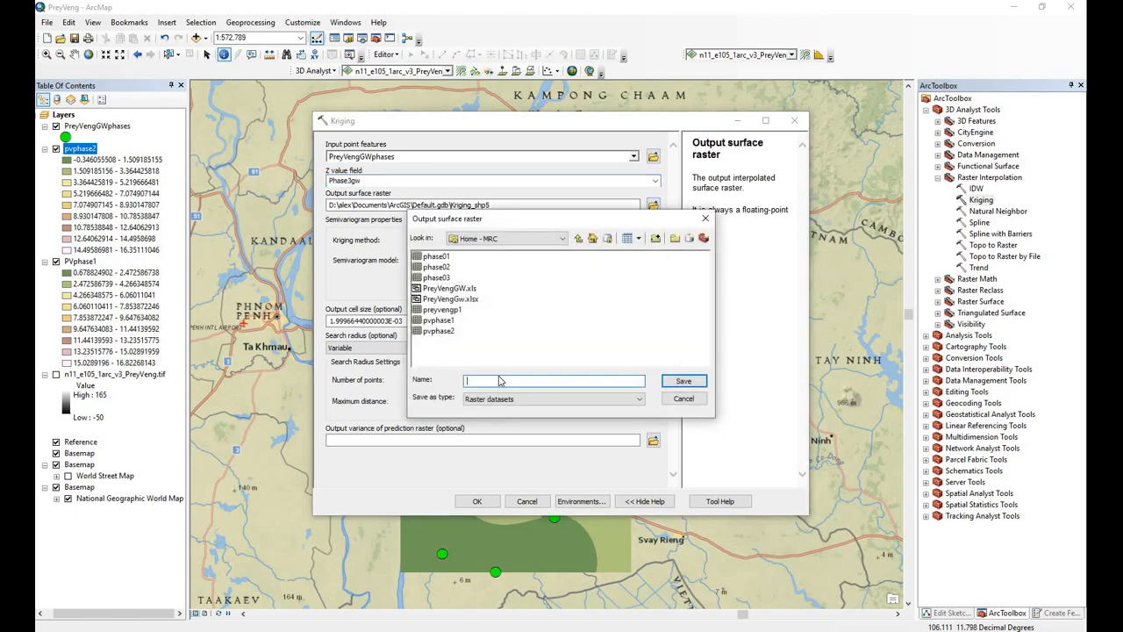
pyautogui.click(505, 380)
pyautogui.write('3')
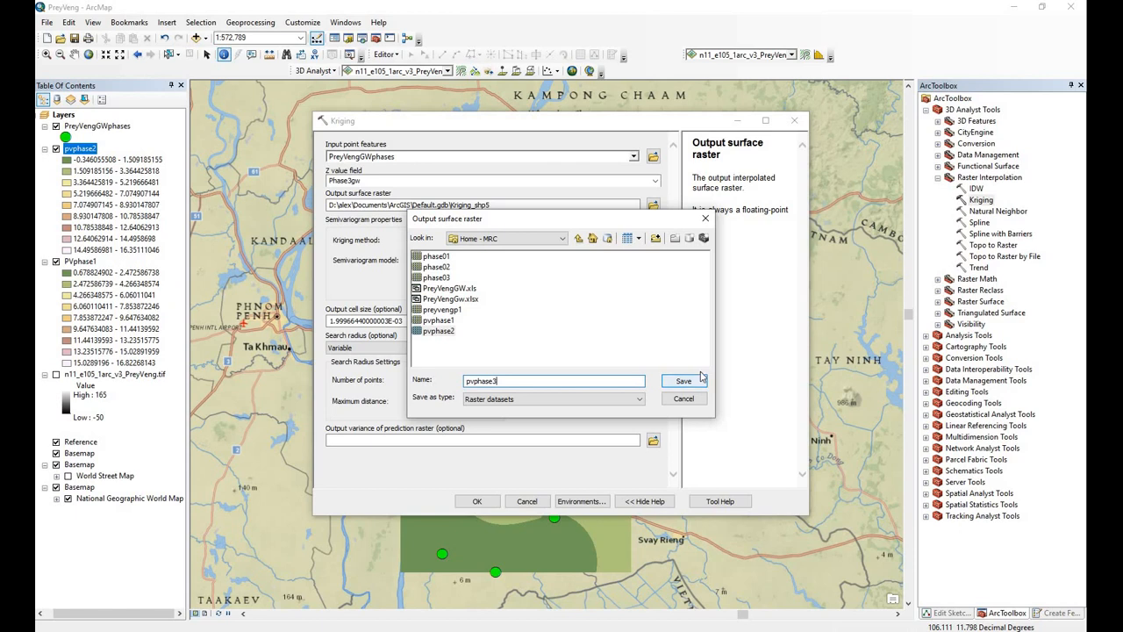
pyautogui.click(693, 380)
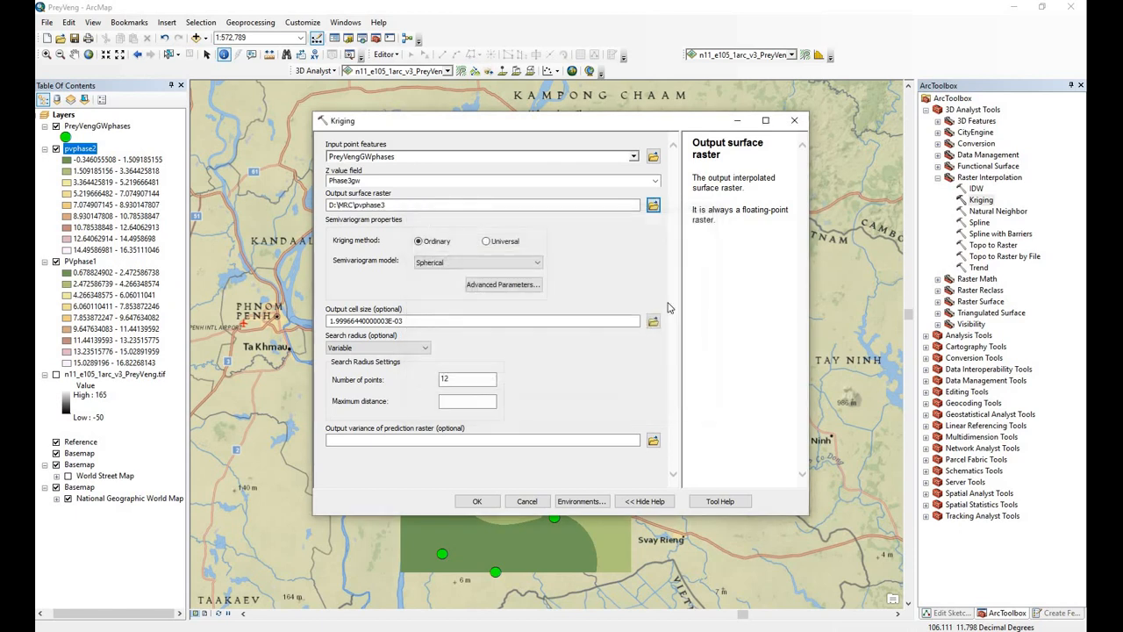
pyautogui.click(479, 503)
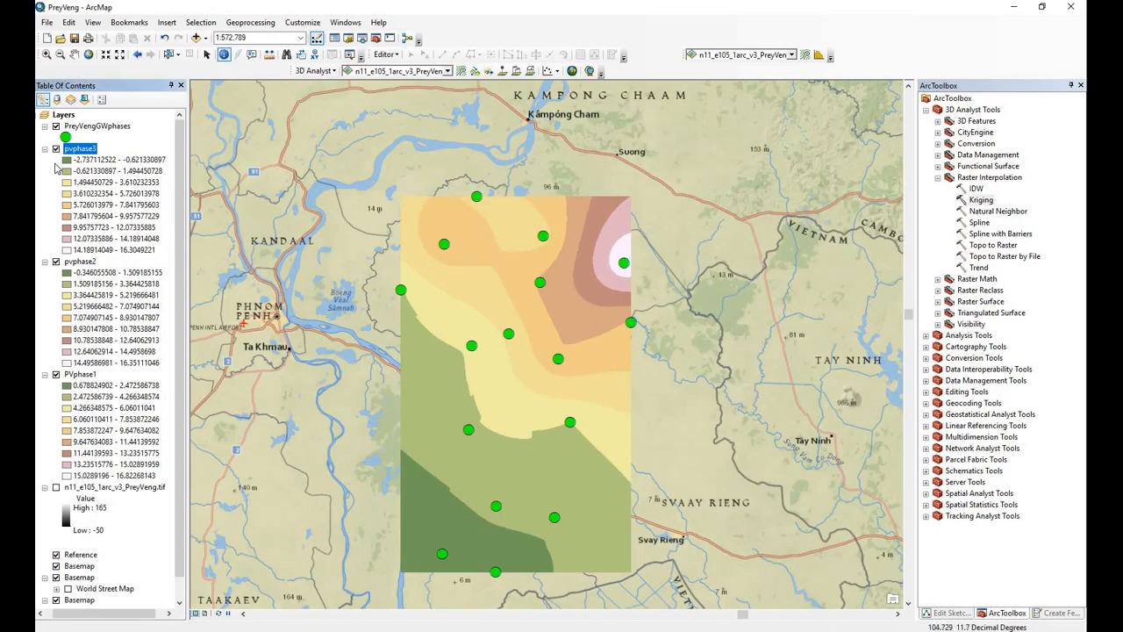
# - Collapse the legends of the pvphase3, pvphase2 and PVphase1 layers
pyautogui.click(44, 149)
pyautogui.click(44, 160)
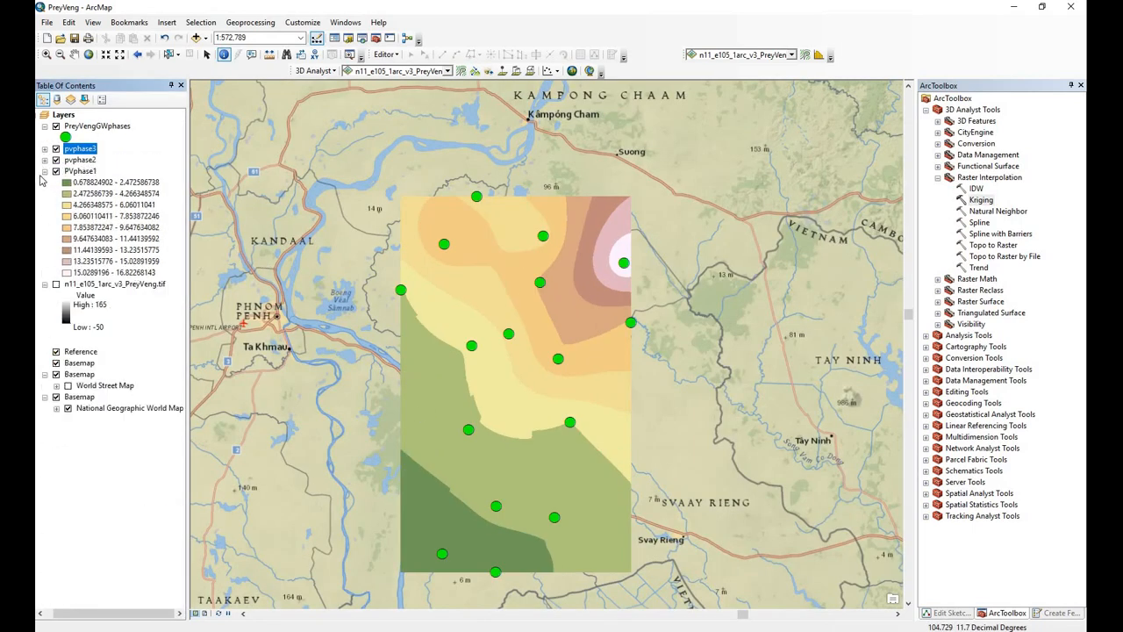
pyautogui.click(45, 171)
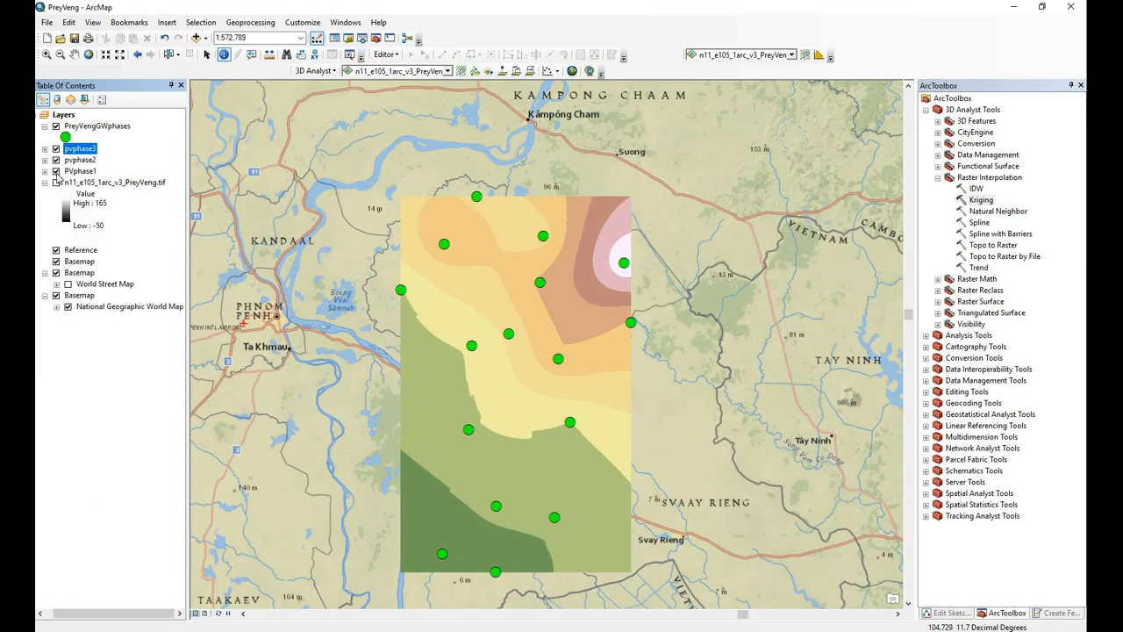
# - Hide the pvphase2 and pvphase3 rasters so that only the PVphase1 surface is displayed beneath the wells
pyautogui.click(56, 171)
pyautogui.click(56, 183)
pyautogui.click(56, 159)
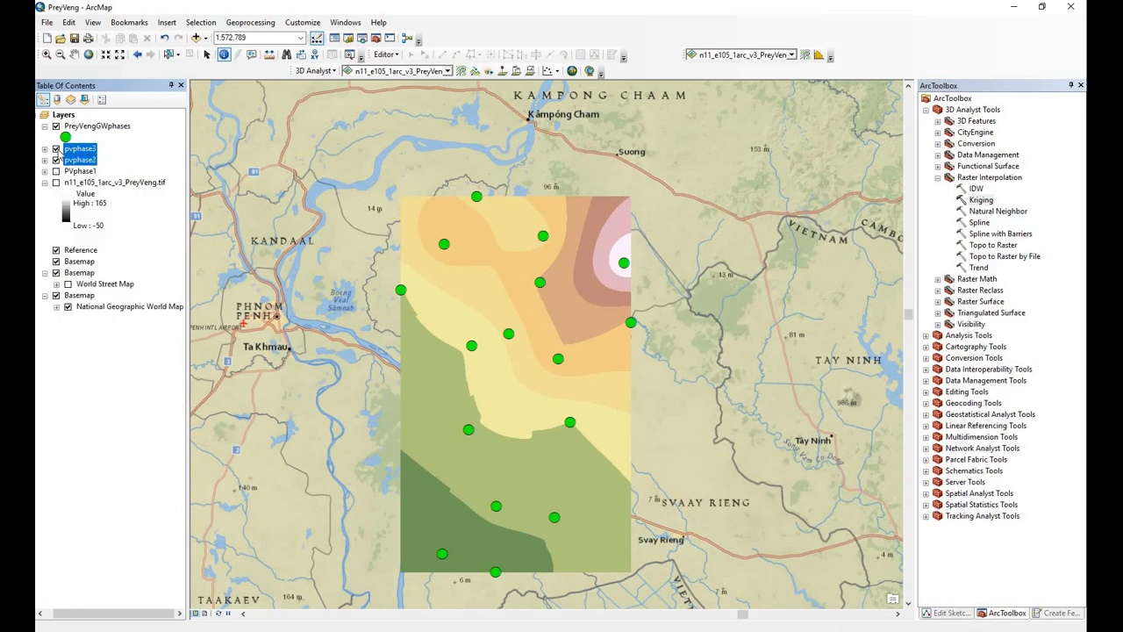
pyautogui.click(56, 150)
pyautogui.click(56, 171)
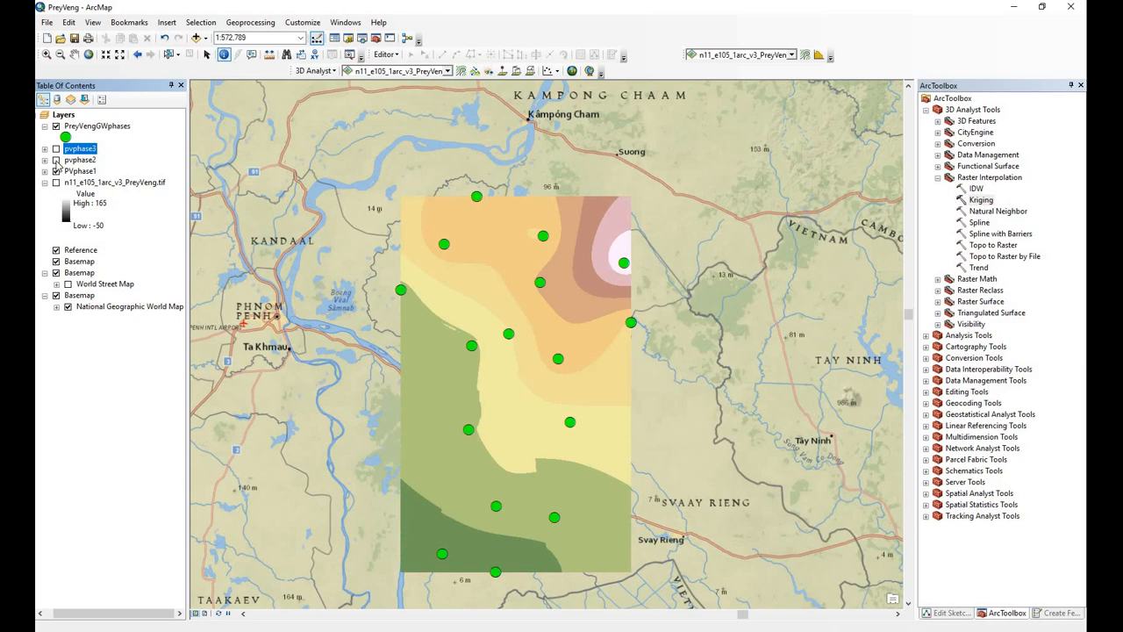
# - Check the PVphase1 class legend and turn pvphase2 and pvphase3 back on one by one to compare the phases
pyautogui.click(46, 172)
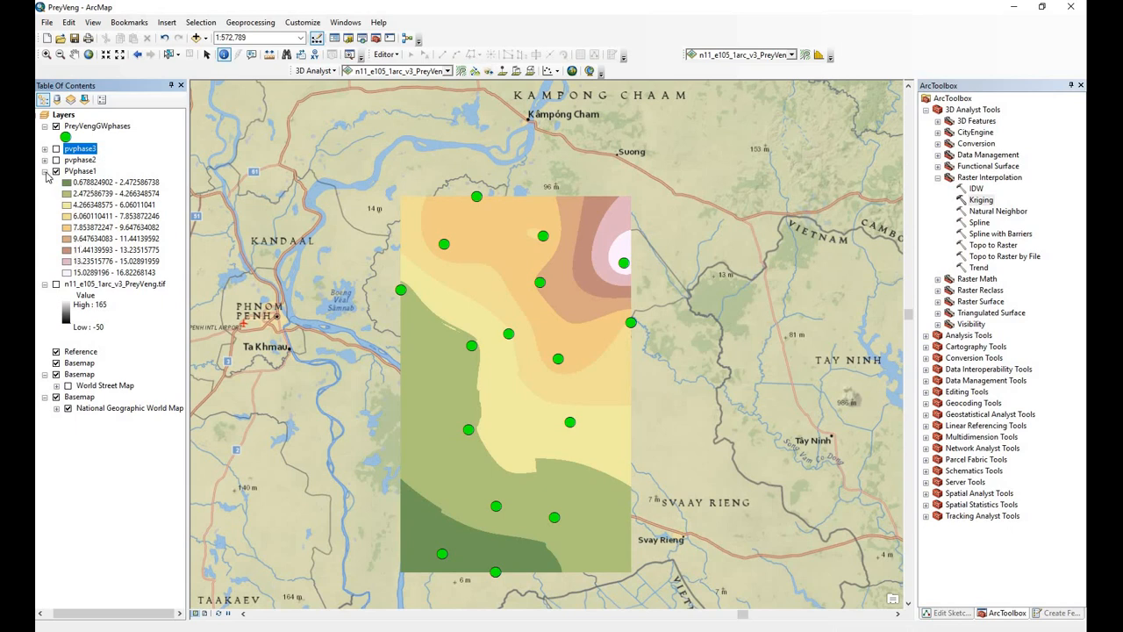
pyautogui.click(45, 173)
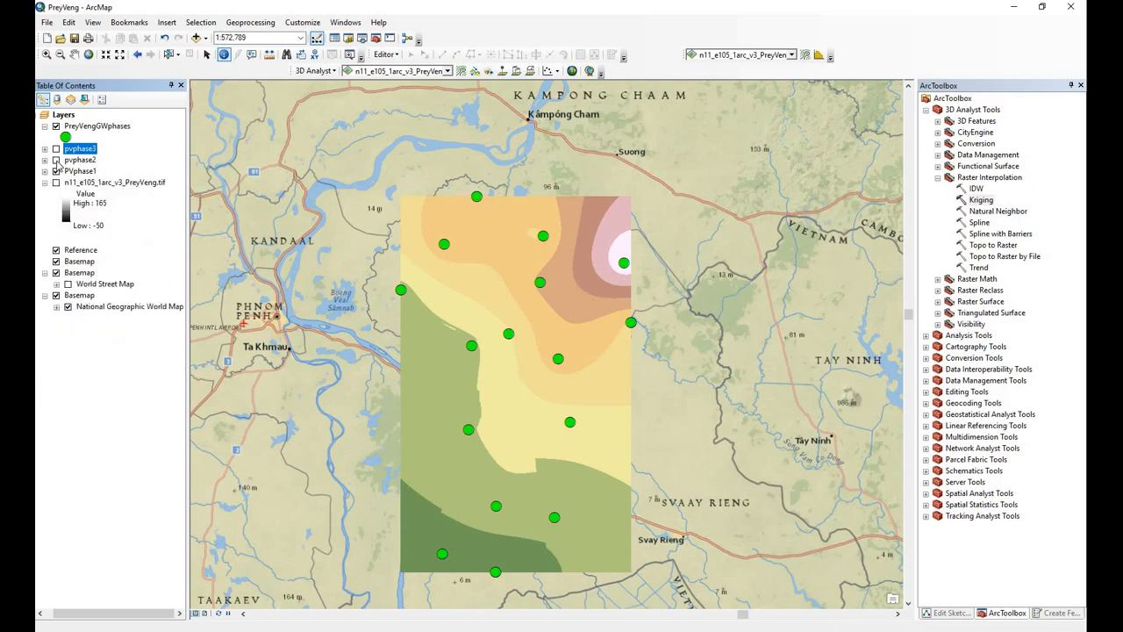
pyautogui.click(56, 160)
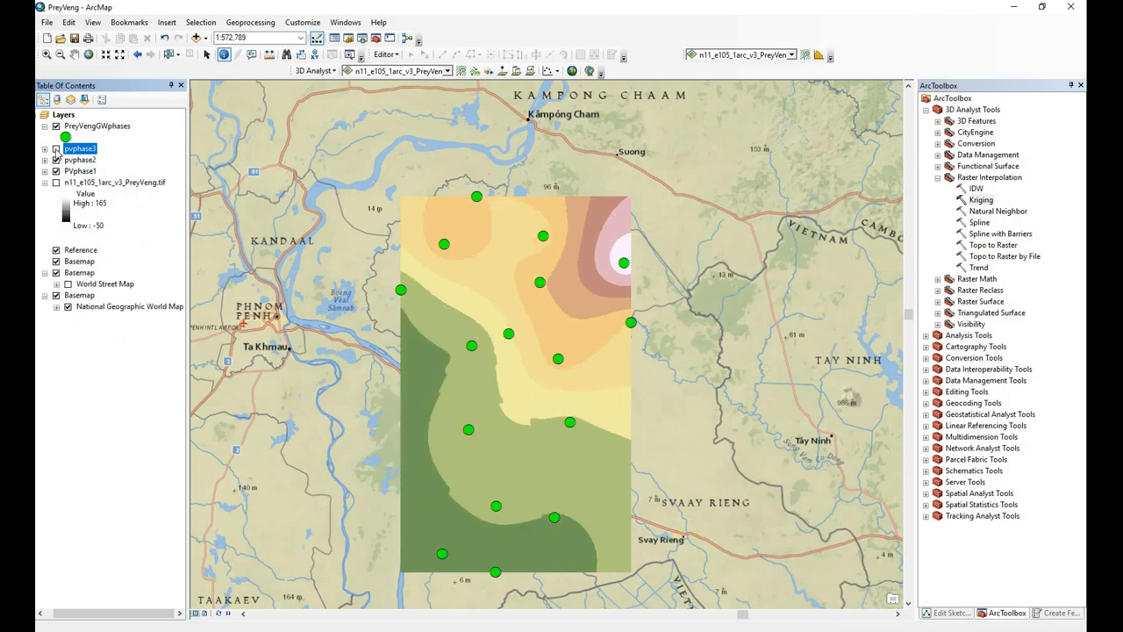
pyautogui.click(56, 149)
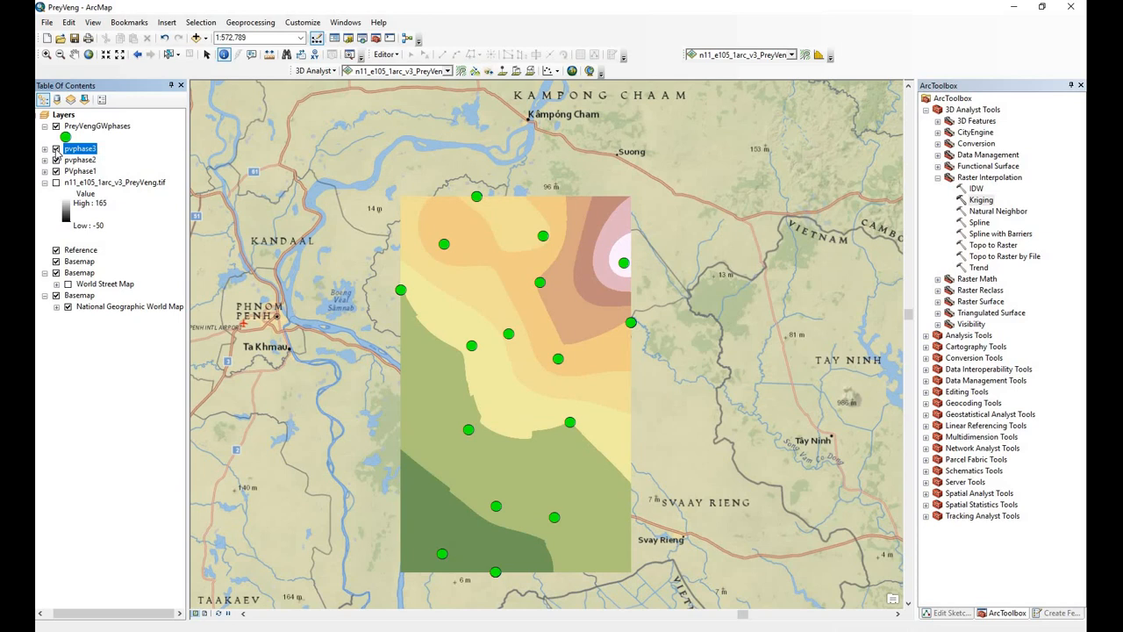